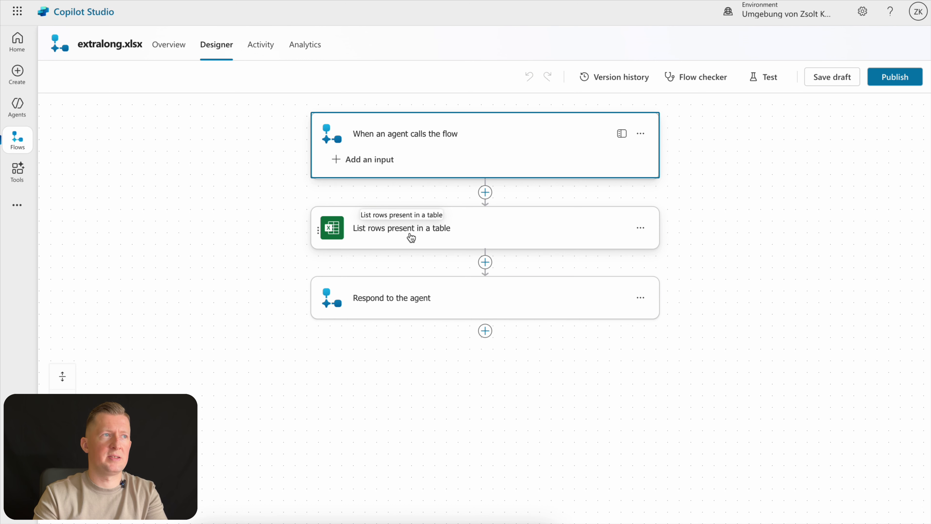
# - Examine the pagination and threshold settings of the "List rows present in a table" action, and return to the oartagent overview
pyautogui.click(407, 237)
pyautogui.scroll(-3, 700, 310)
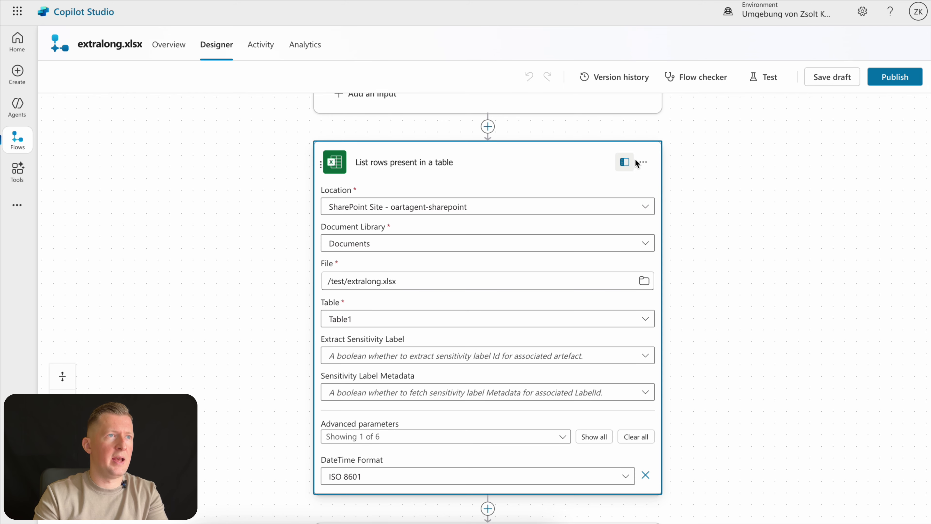
pyautogui.click(644, 164)
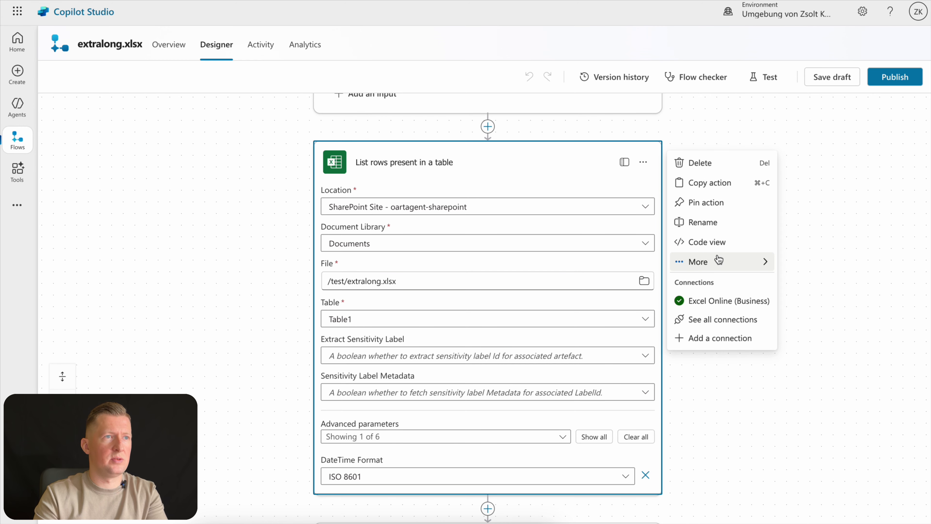
pyautogui.moveTo(717, 261)
pyautogui.click(819, 289)
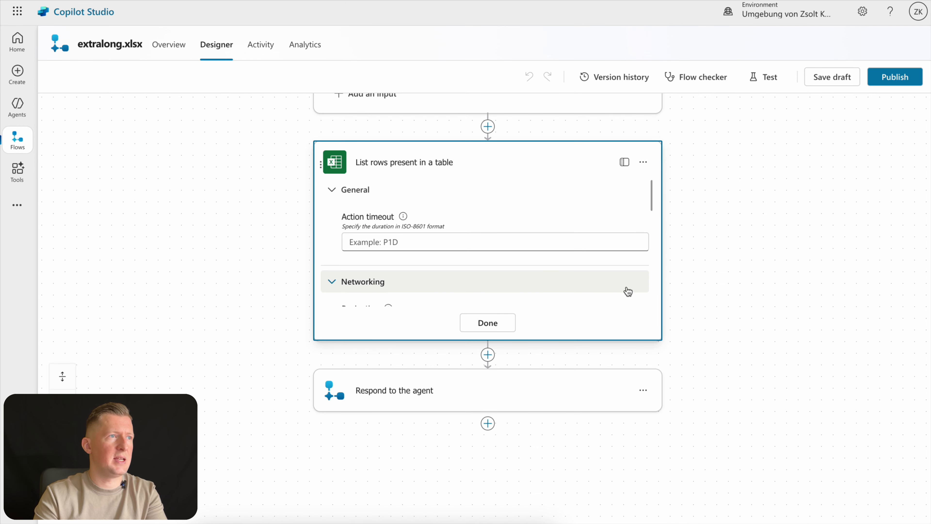
pyautogui.scroll(-2, 534, 286)
pyautogui.scroll(-1, 535, 286)
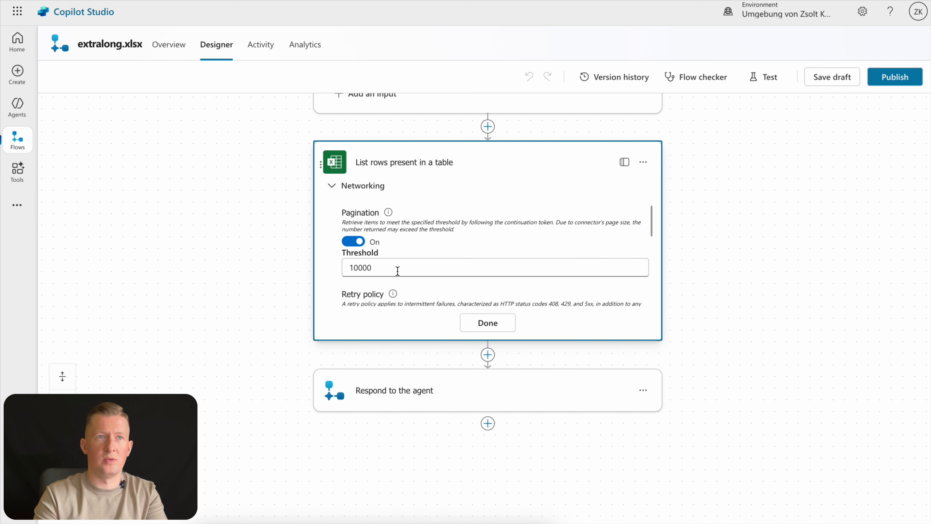
pyautogui.click(488, 324)
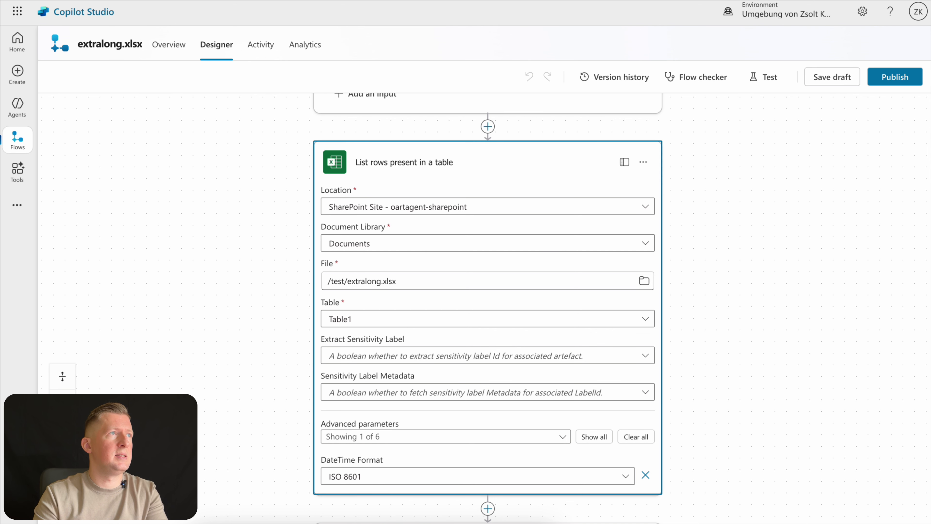
pyautogui.click(110, 0)
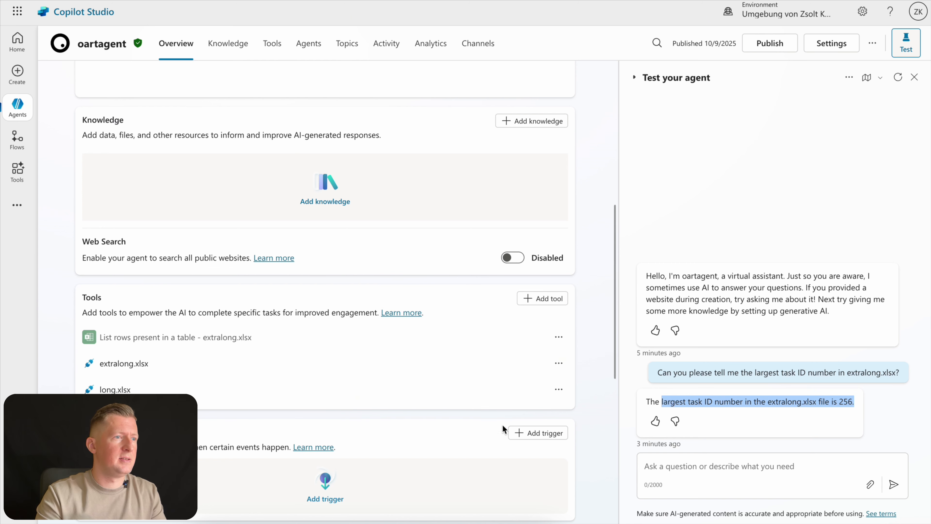
pyautogui.click(465, 522)
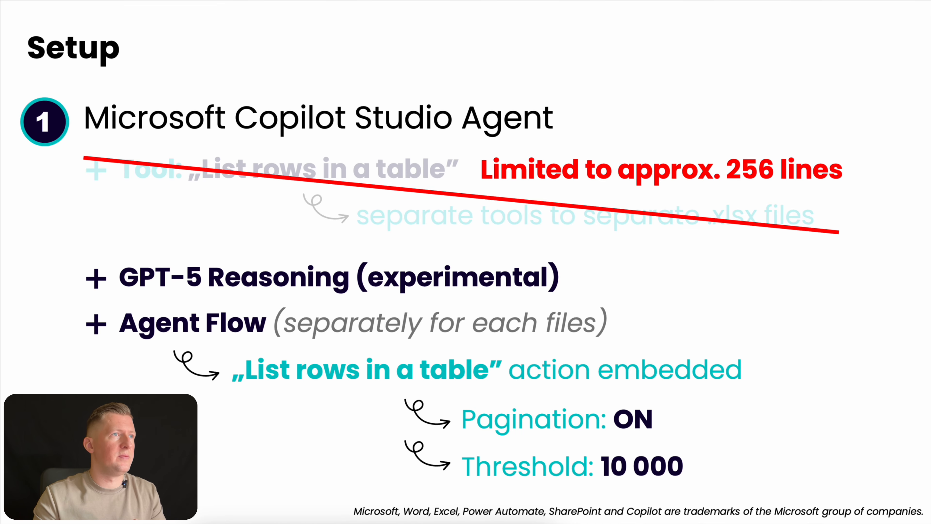
pyautogui.press('Right')
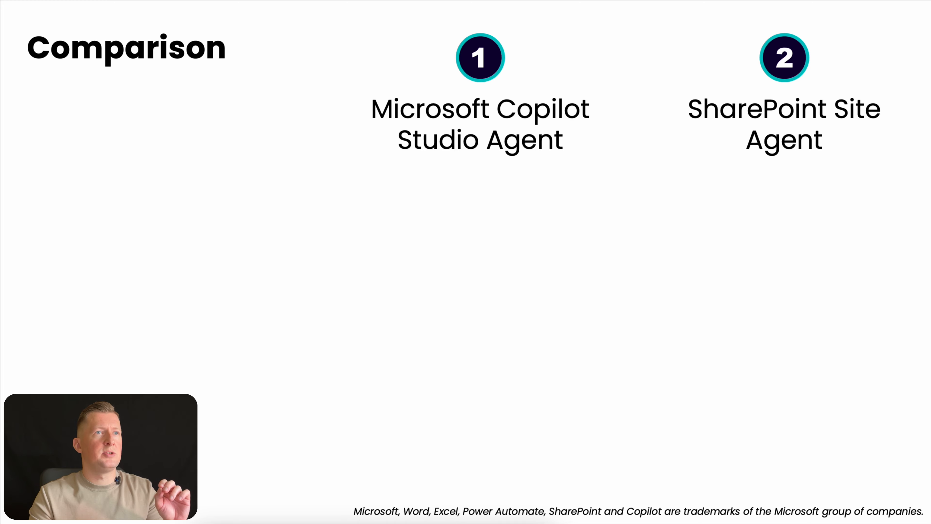
pyautogui.press('Right')
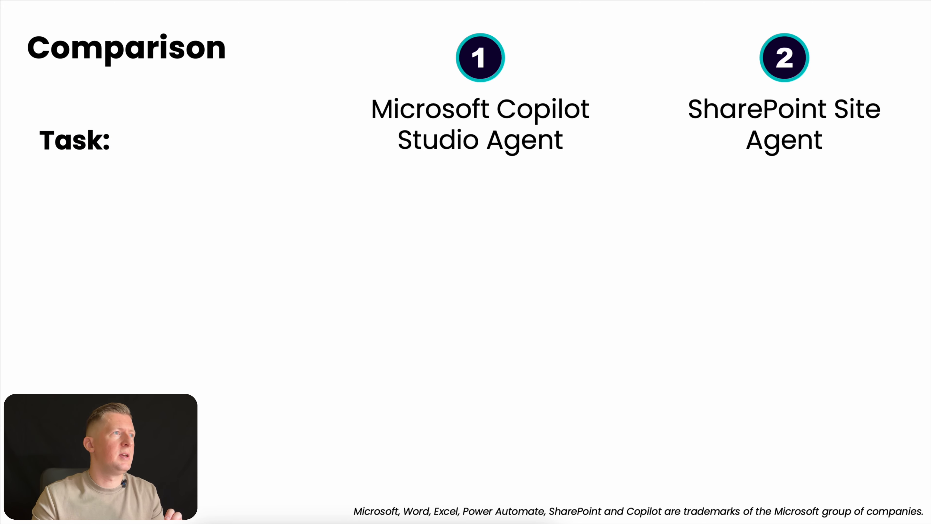
pyautogui.press('Right')
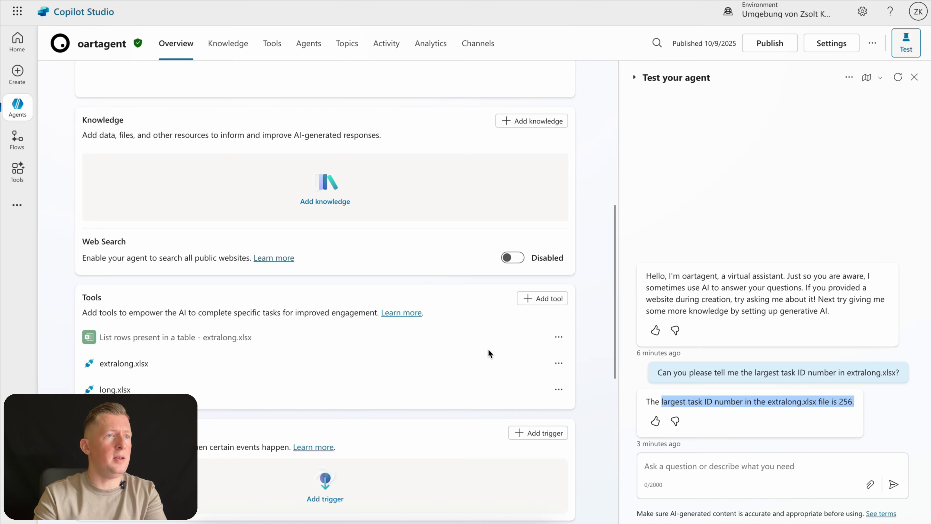
# - Restart the test conversation and set the agent's model to GPT-5 Reasoning (experimental), saving the change
pyautogui.click(591, 450)
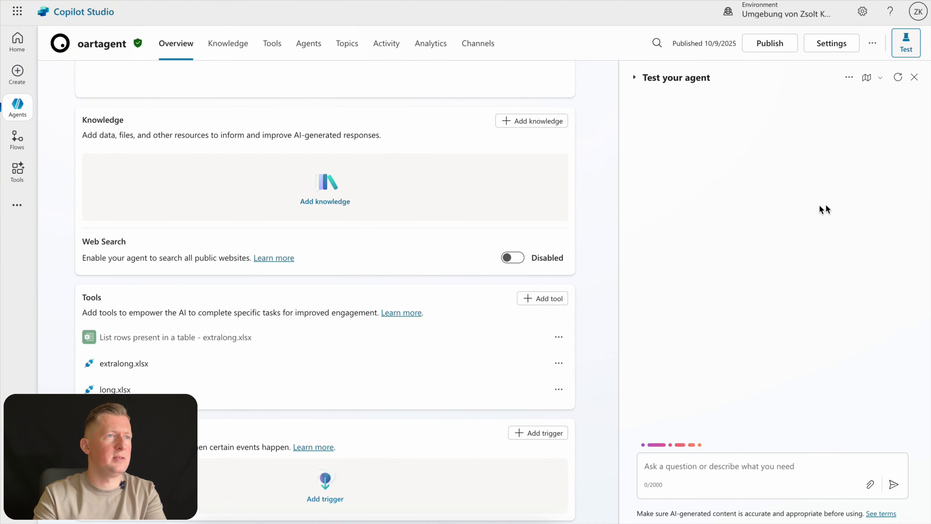
pyautogui.scroll(7, 591, 235)
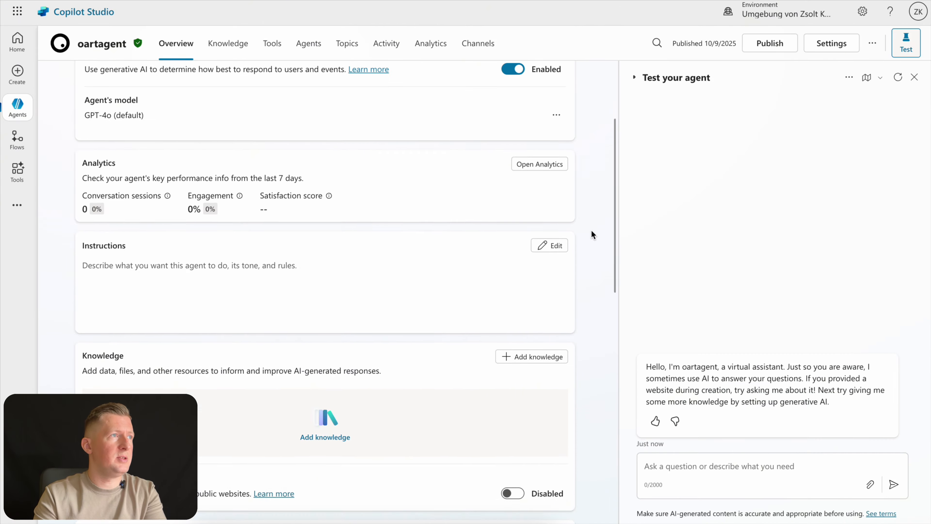
pyautogui.scroll(2, 591, 230)
pyautogui.click(556, 203)
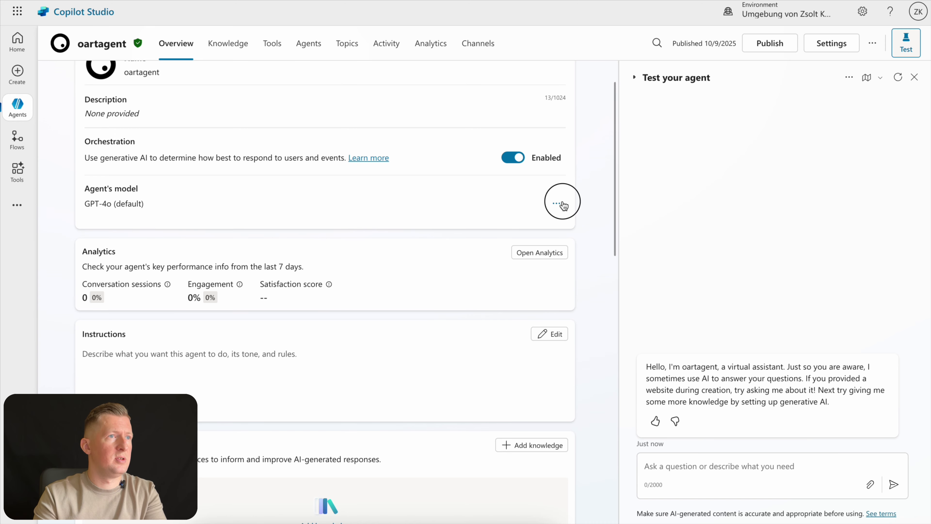
pyautogui.click(586, 225)
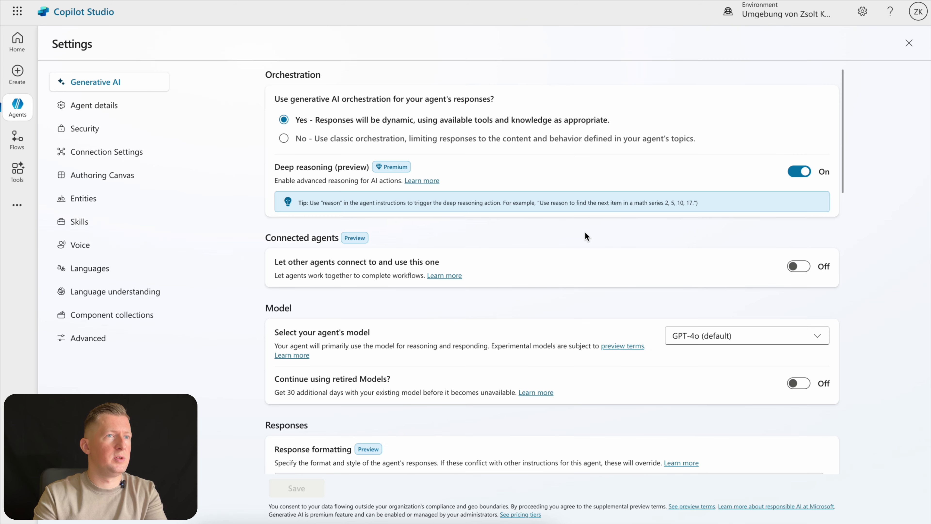
pyautogui.click(803, 336)
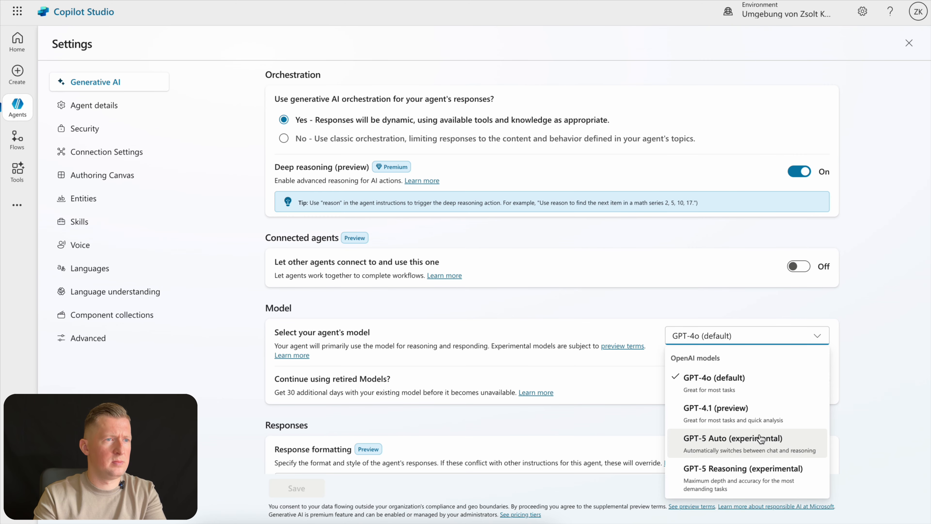
pyautogui.click(738, 471)
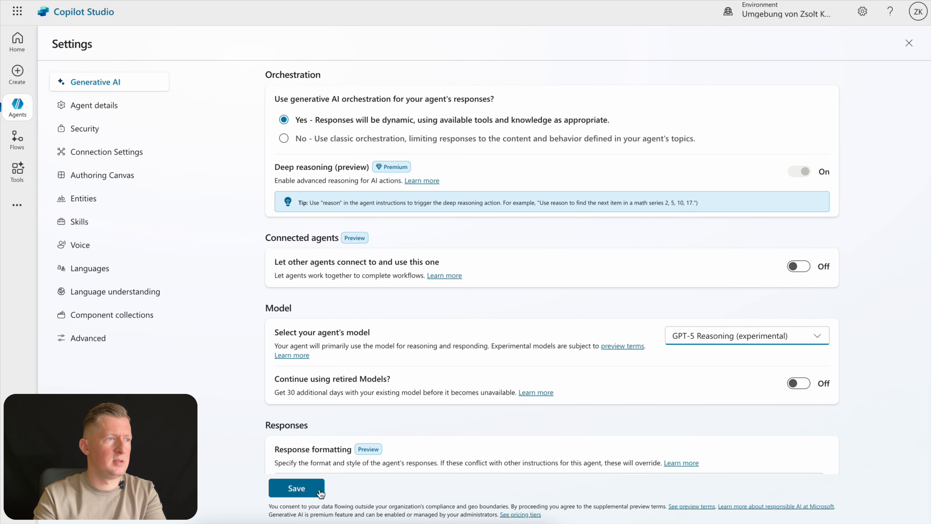
pyautogui.click(305, 488)
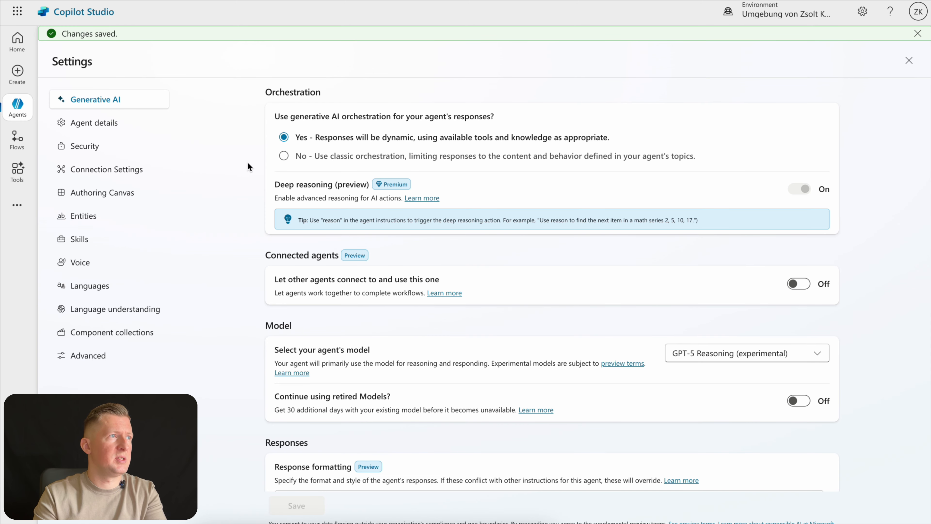
# - Check the agent's connection settings and publish the agent
pyautogui.click(141, 173)
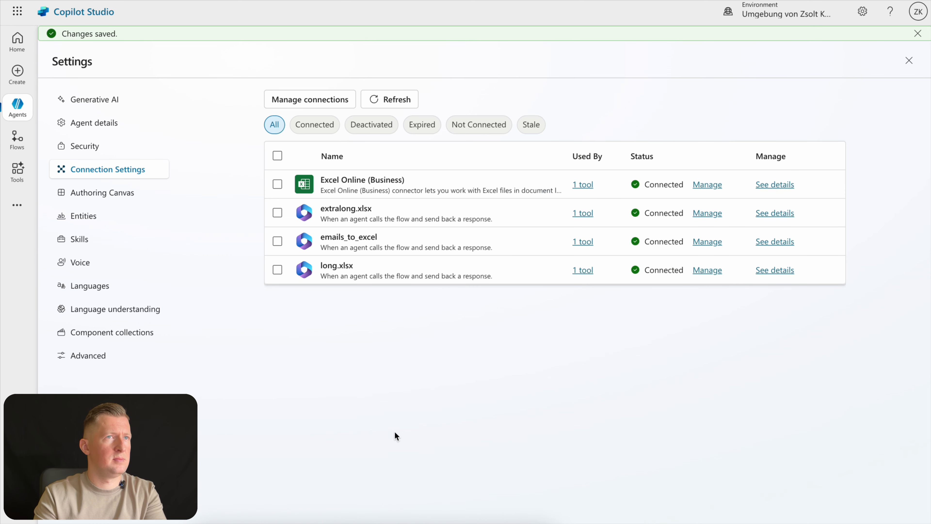
pyautogui.click(908, 60)
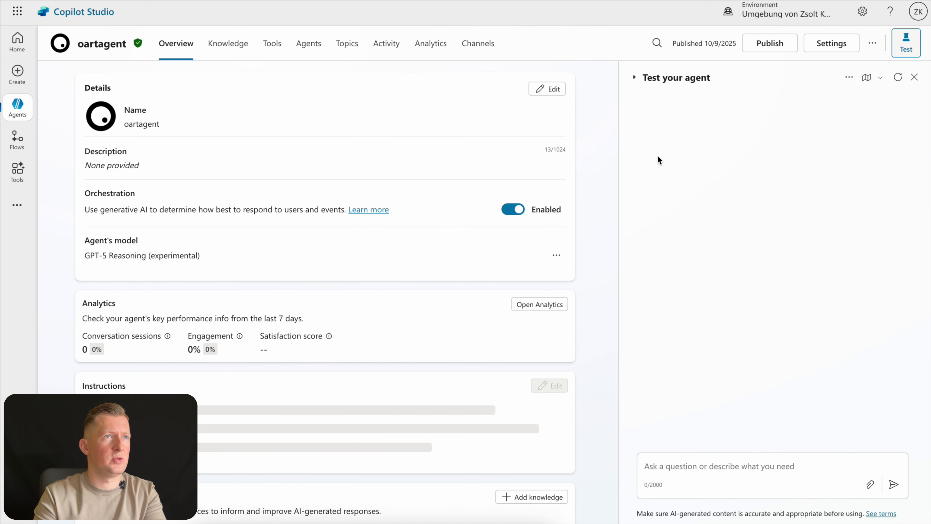
pyautogui.click(765, 44)
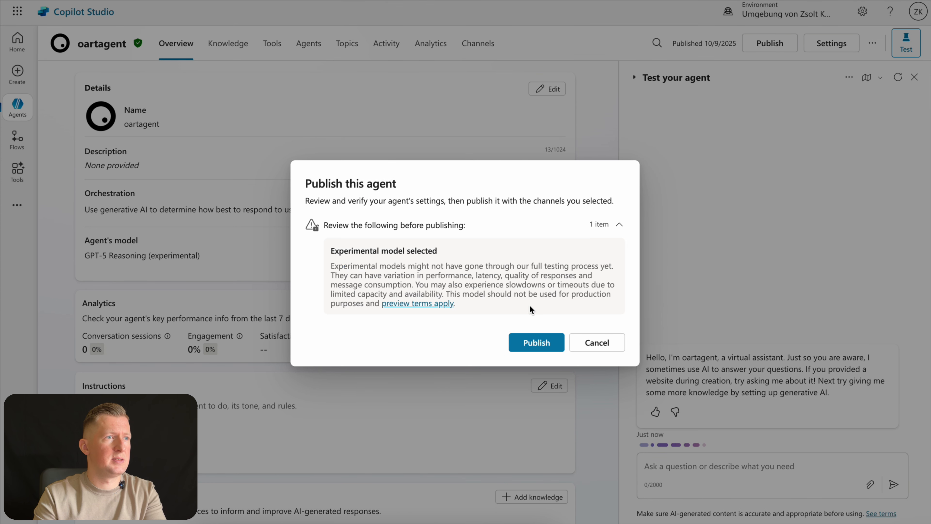
pyautogui.click(535, 343)
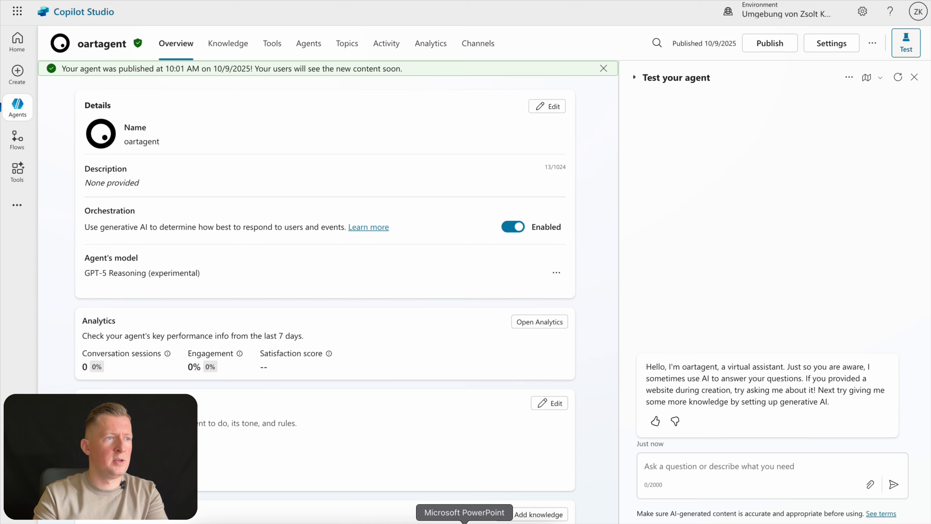
# - Ask the test agent for the largest task ID number in extralong.xlsx and the start and end date belonging to that task
pyautogui.click(465, 522)
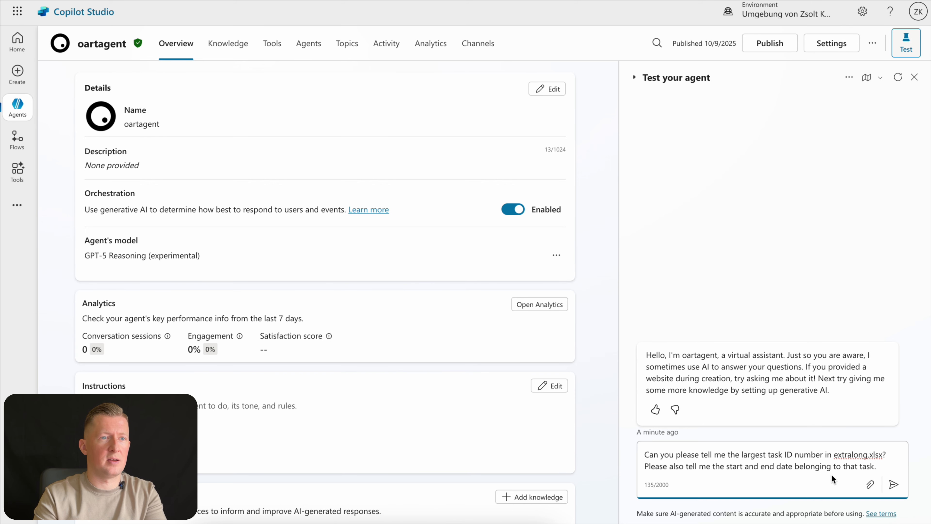
pyautogui.click(893, 485)
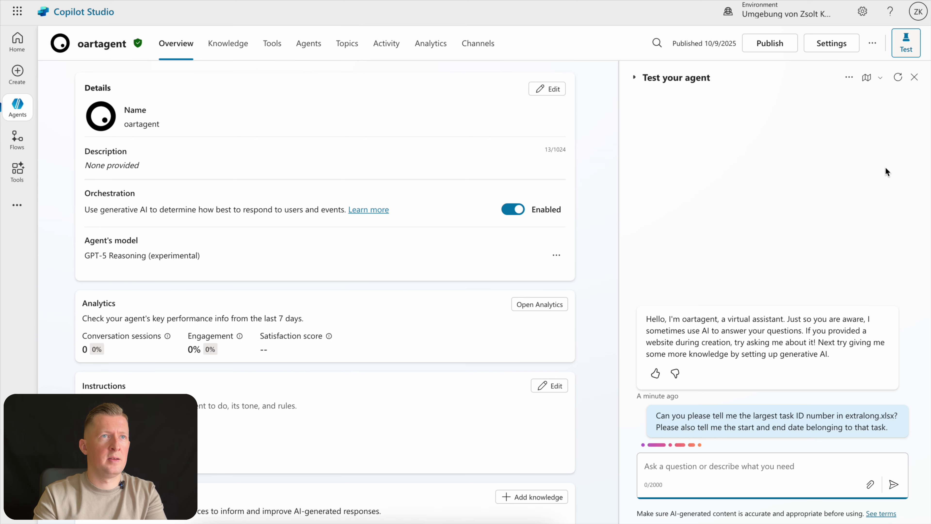
# - Examine the final task records in the extralong.xlsx flow output on the activity map and compare them with the Excel workbook
pyautogui.click(866, 77)
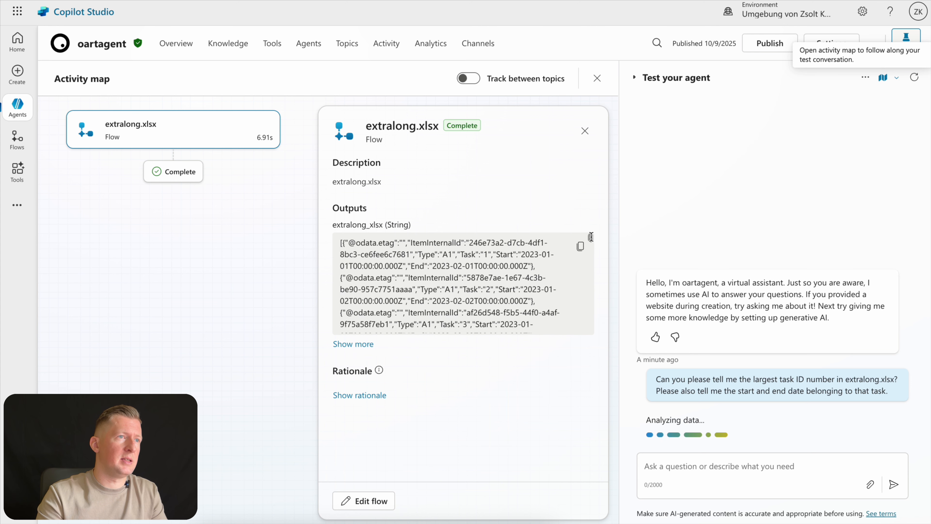
pyautogui.moveTo(590, 238); pyautogui.dragTo(586, 351)
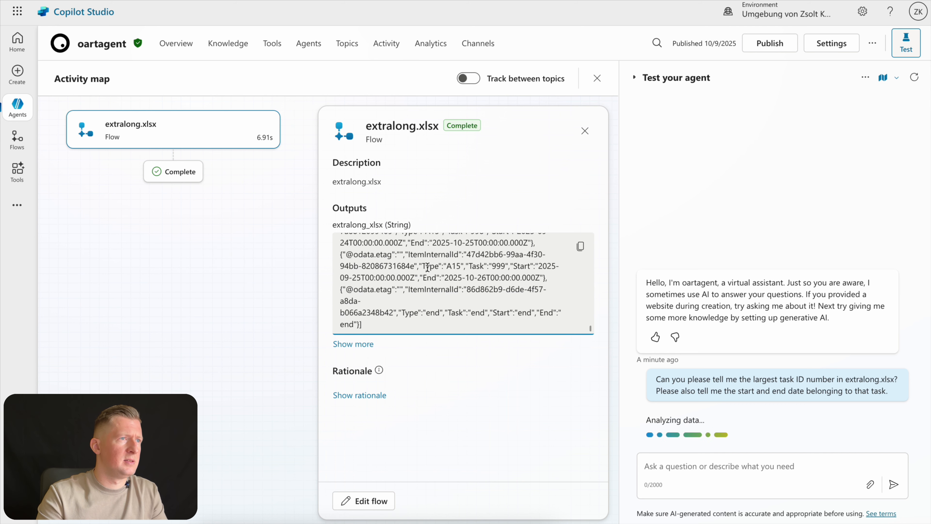
pyautogui.moveTo(425, 266); pyautogui.dragTo(510, 267)
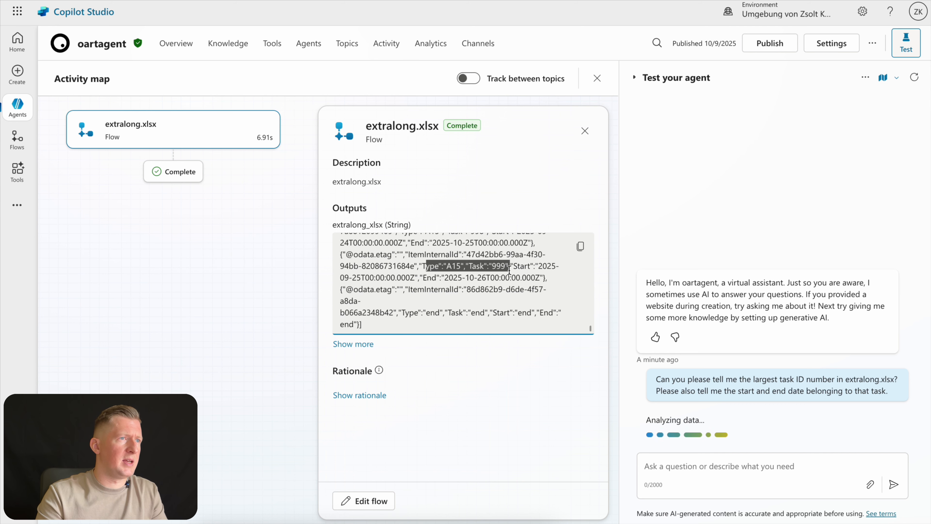
pyautogui.click(537, 264)
pyautogui.moveTo(538, 265); pyautogui.dragTo(473, 286)
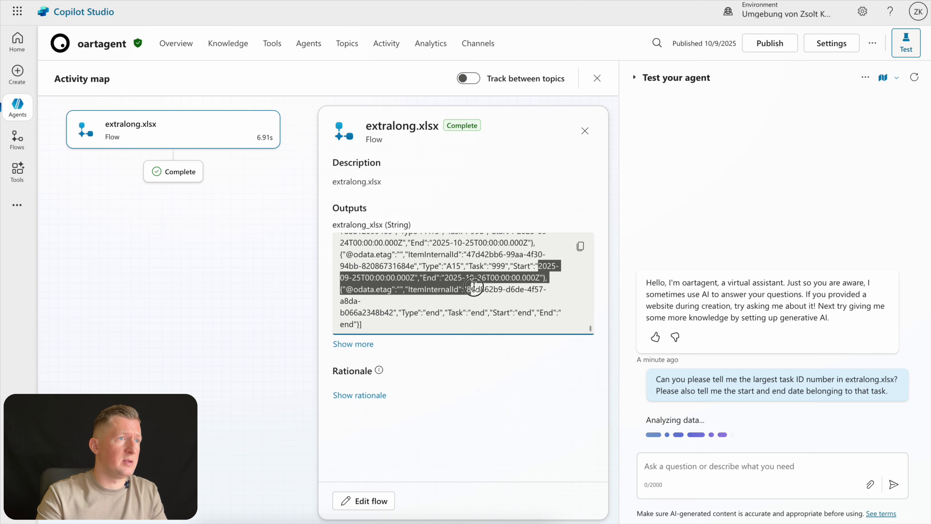
pyautogui.click(523, 308)
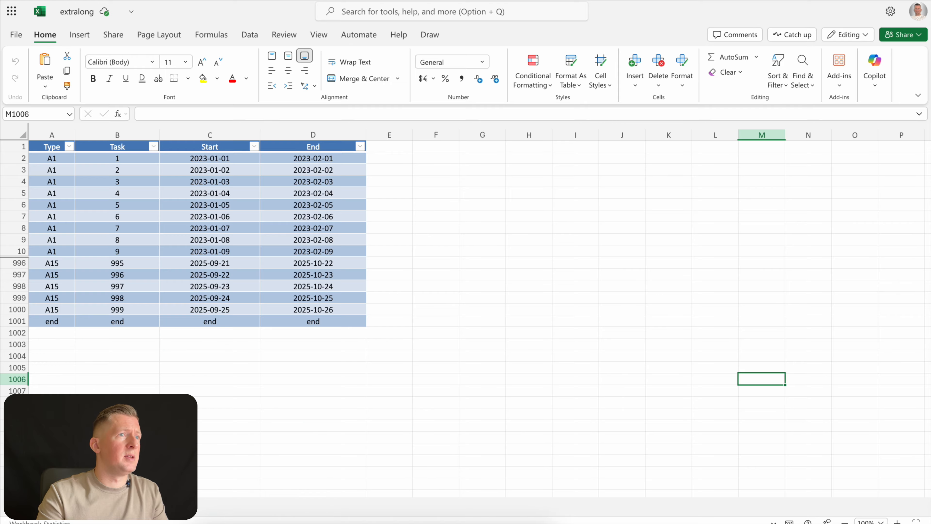
pyautogui.click(242, 1)
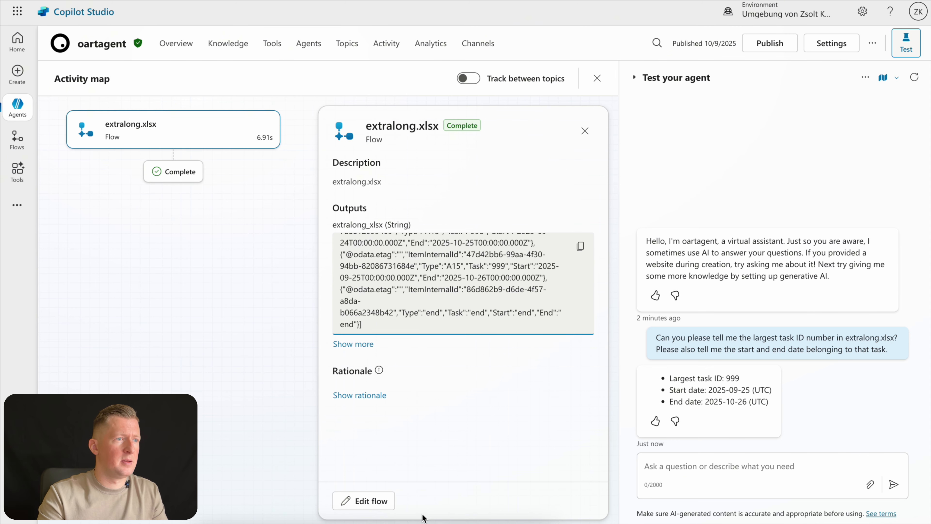
pyautogui.click(465, 522)
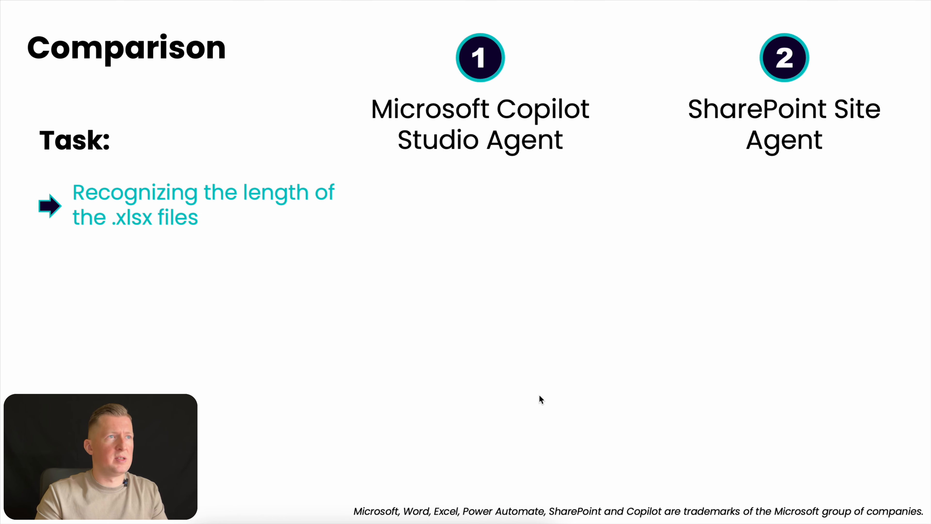
pyautogui.click(538, 395)
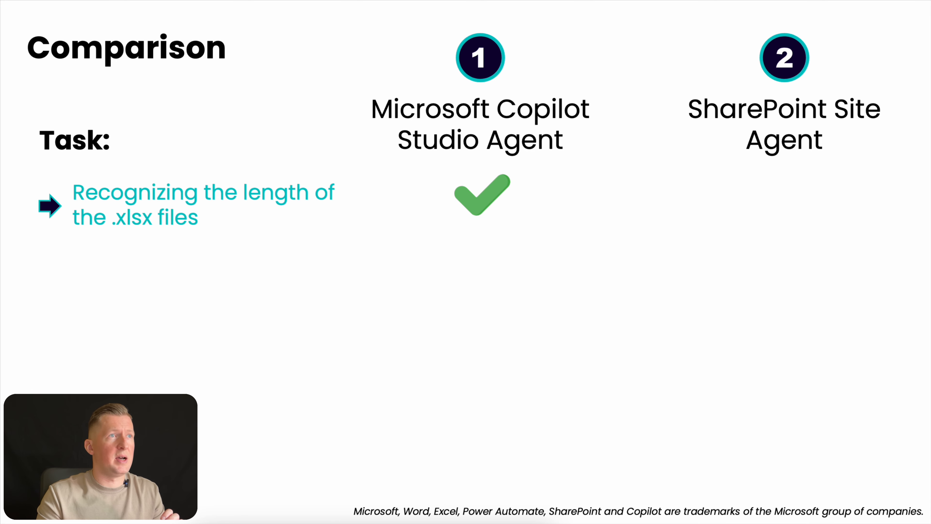
pyautogui.press('Right')
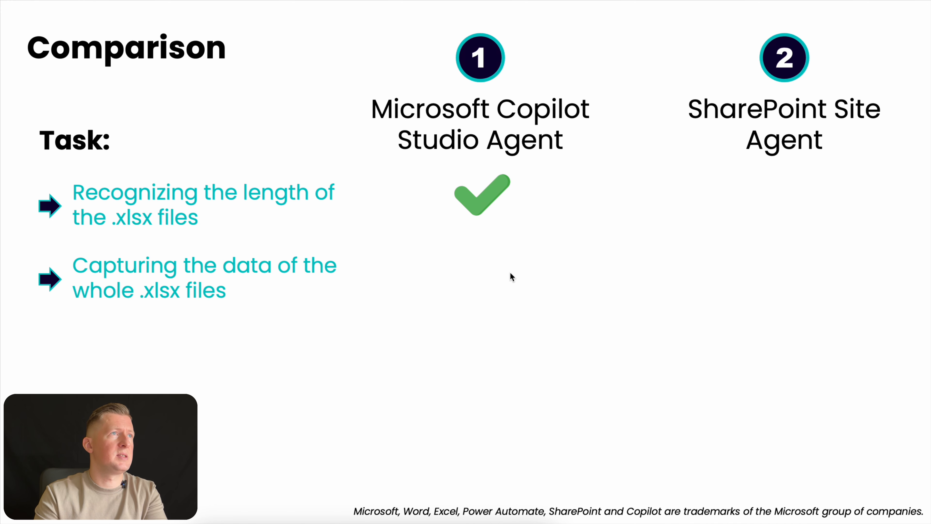
# - Restart the test conversation and ask for the number of days between the first task's start date and the last task's end date in extralong.xlsx
pyautogui.click(234, 1)
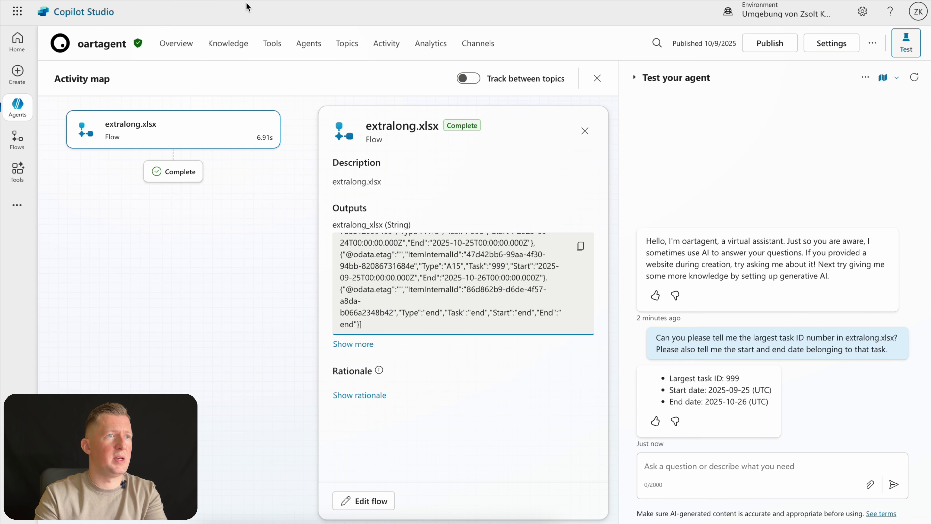
pyautogui.click(915, 77)
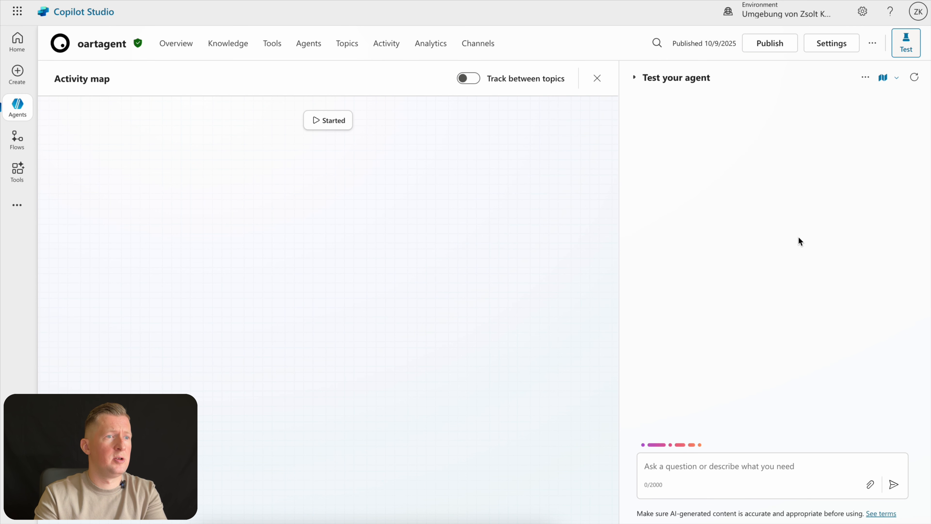
pyautogui.click(690, 466)
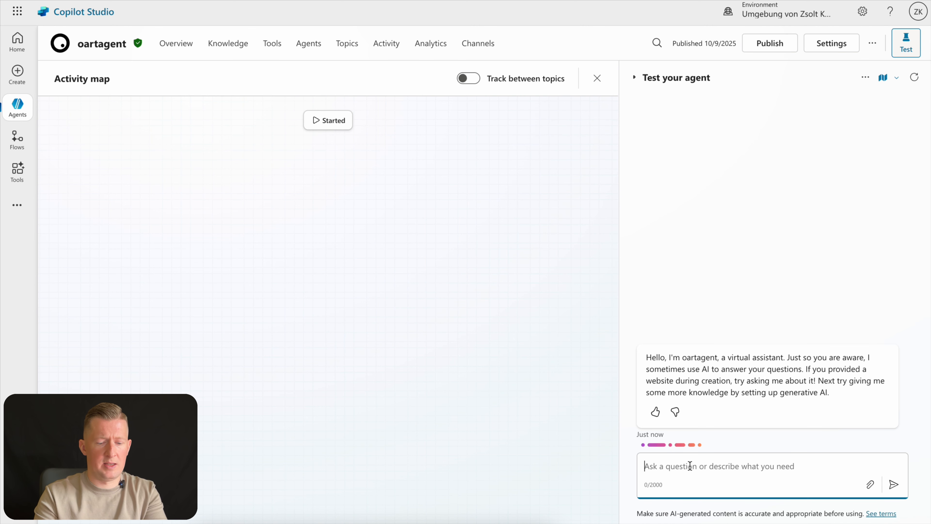
pyautogui.write('Can you please tell me the number of days between the start date of the first task, and the end date of the last task in extralong.xlsx?')
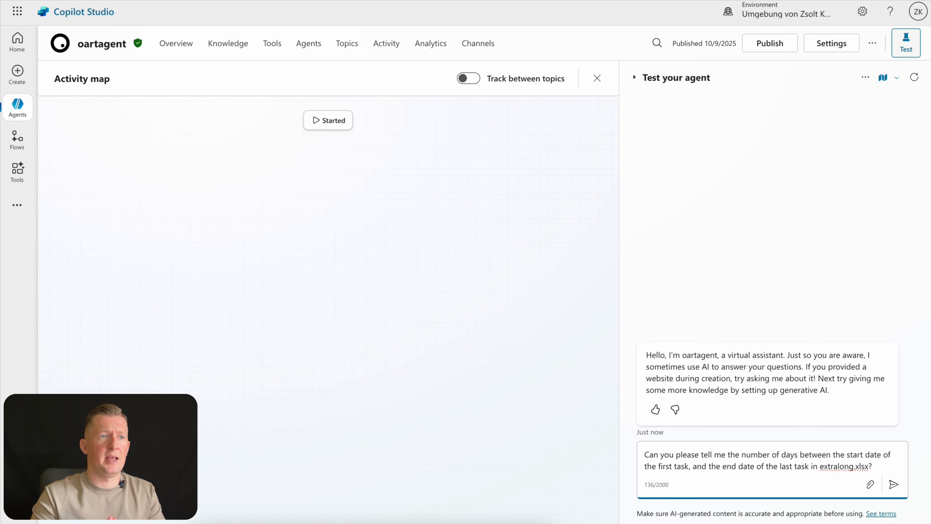
pyautogui.click(893, 484)
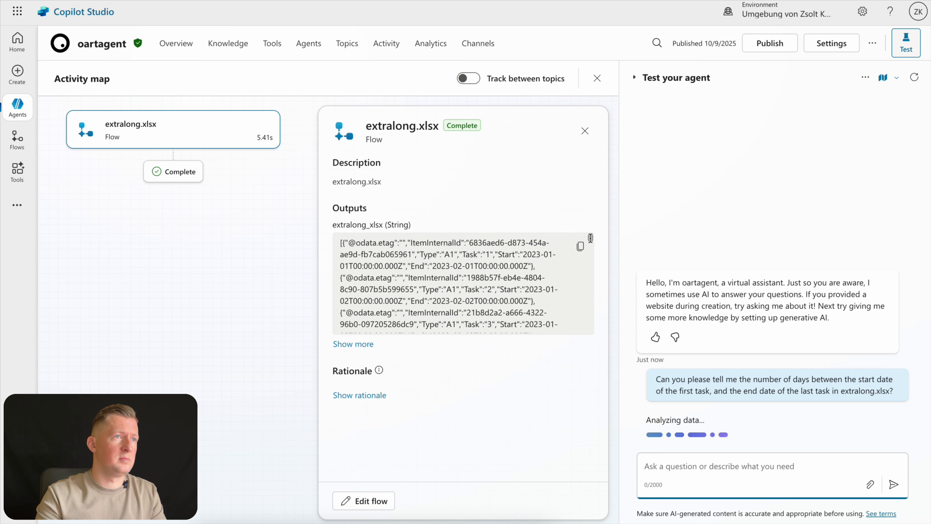
# - Check the last task record in the extralong.xlsx flow output against the first start date and last end date in the Excel workbook
pyautogui.moveTo(590, 238); pyautogui.dragTo(583, 344)
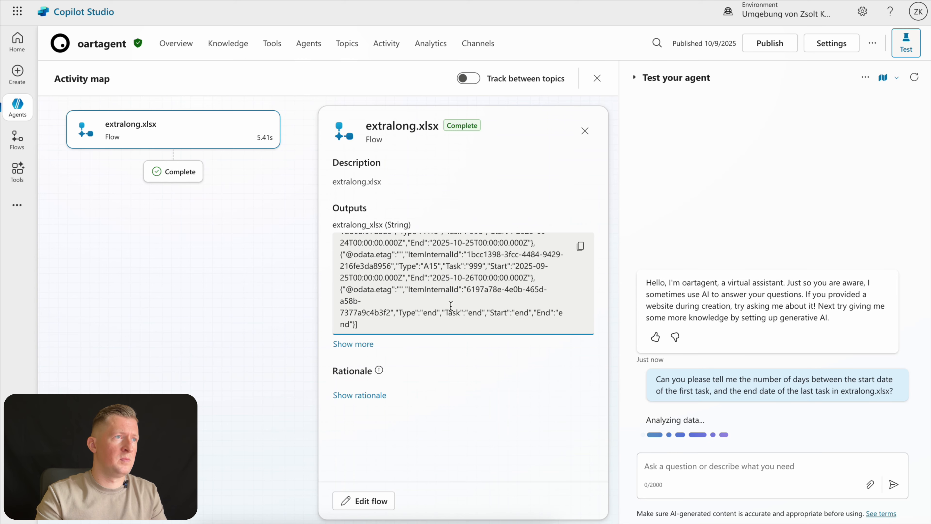
pyautogui.moveTo(449, 267); pyautogui.dragTo(479, 267)
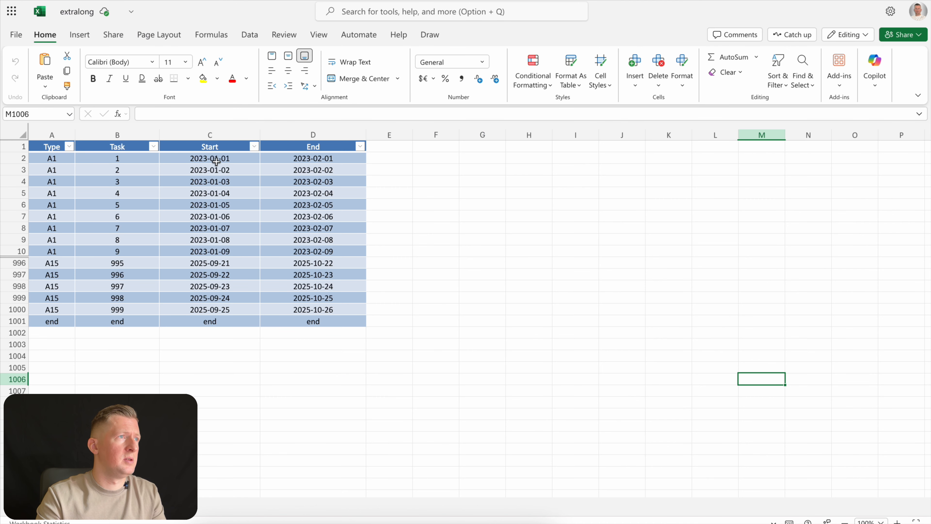
pyautogui.click(217, 159)
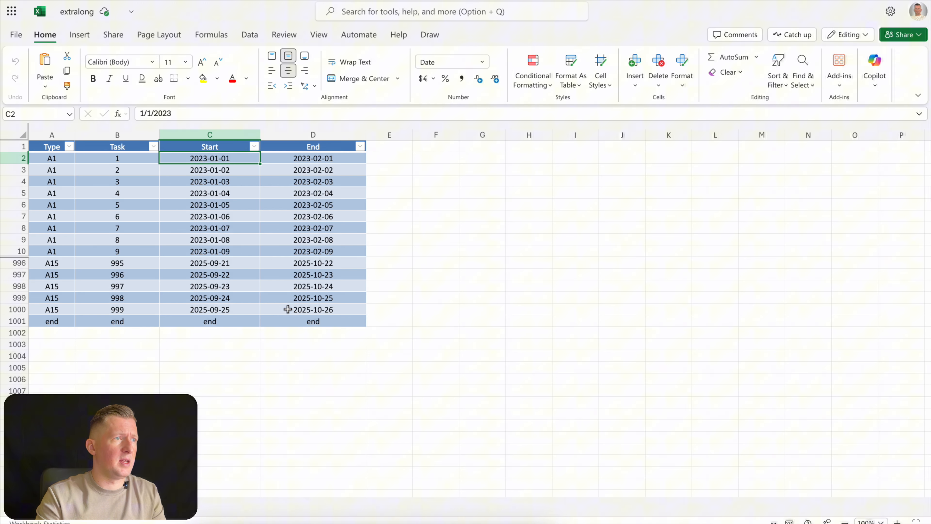
pyautogui.click(288, 310)
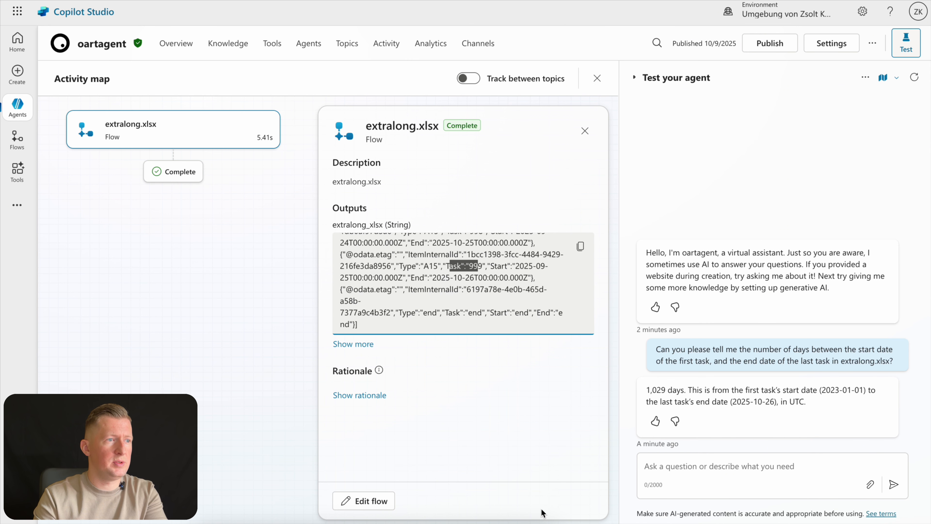
# - Switch to PowerPoint and advance the Comparison slide to show the Copilot Studio agent's data-capture checkmark and the task on processing operations across .xlsx files
pyautogui.click(464, 523)
pyautogui.click(557, 408)
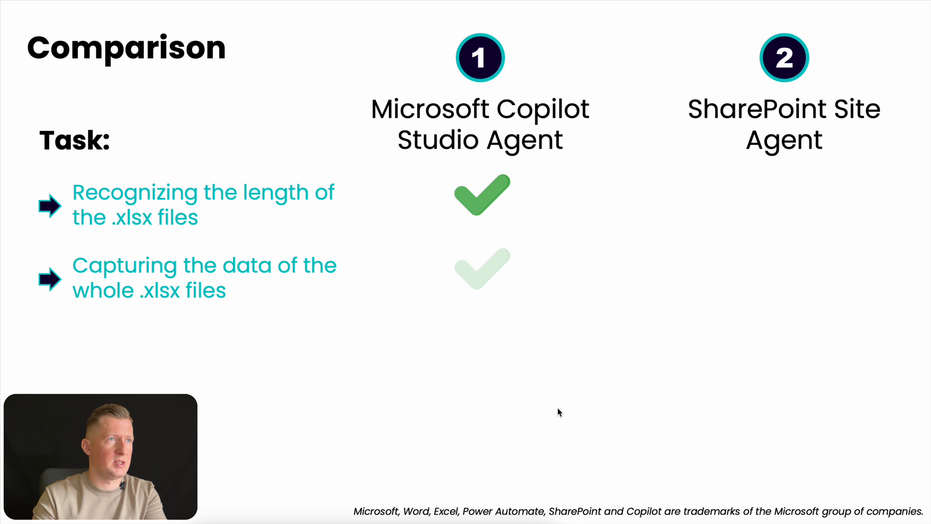
pyautogui.click(557, 408)
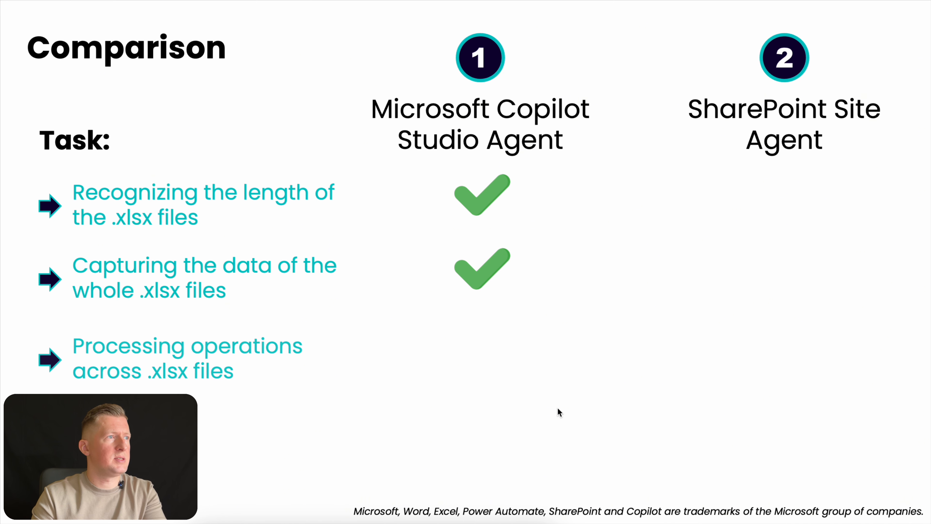
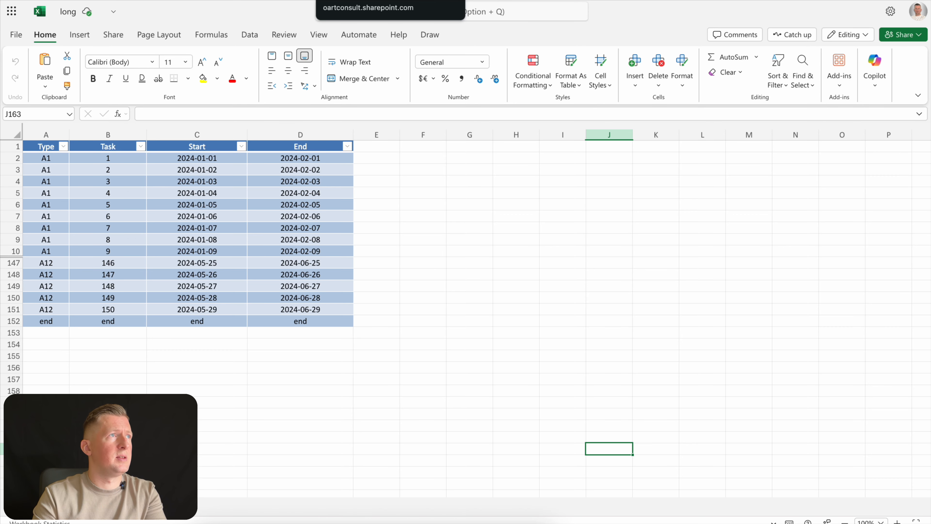
# - Verify the test agent's total duration of common tasks by computing 150×31×2 in Calculator, and advance the PowerPoint comparison slide
pyautogui.click(103, 0)
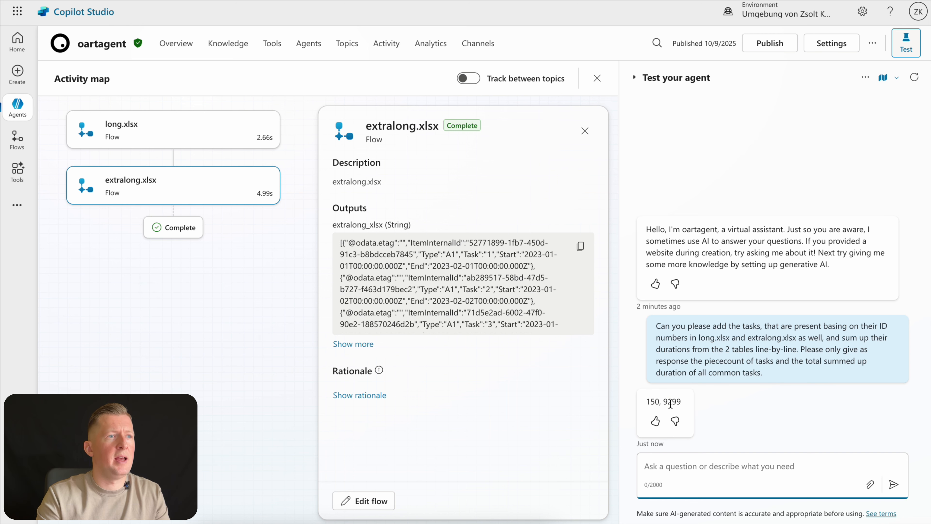
pyautogui.moveTo(663, 402); pyautogui.dragTo(679, 405)
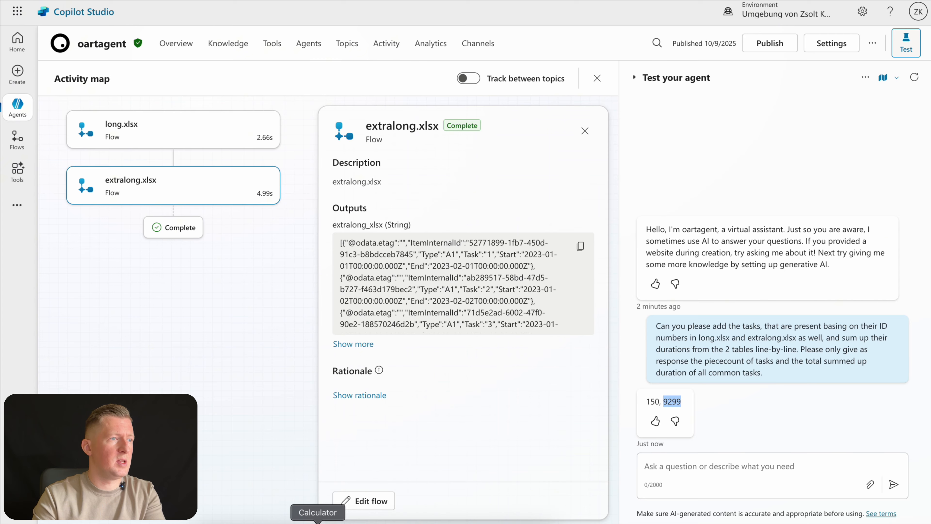
pyautogui.click(318, 523)
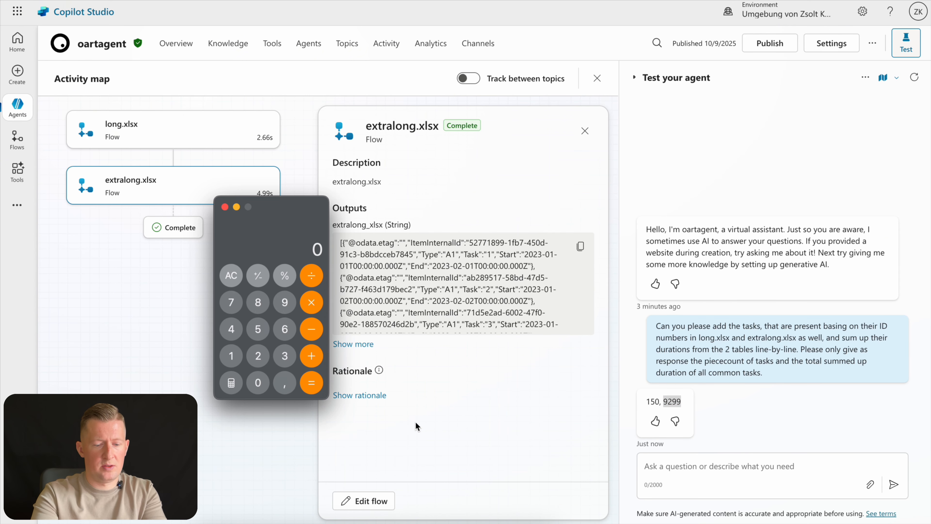
pyautogui.write('150')
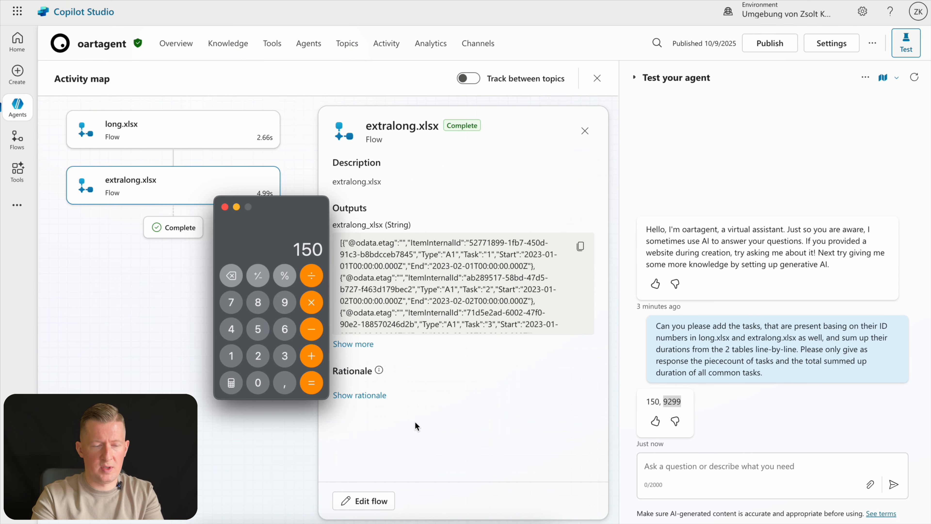
pyautogui.press('*')
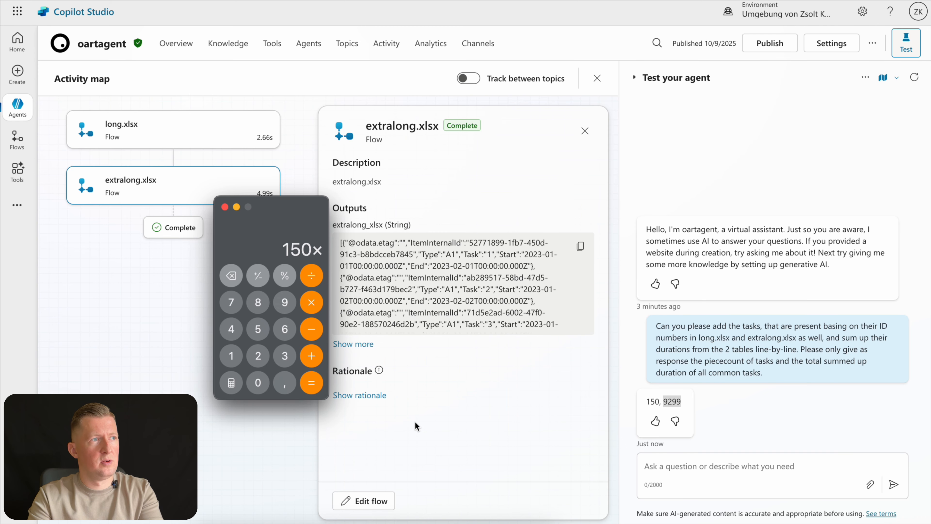
pyautogui.write('31')
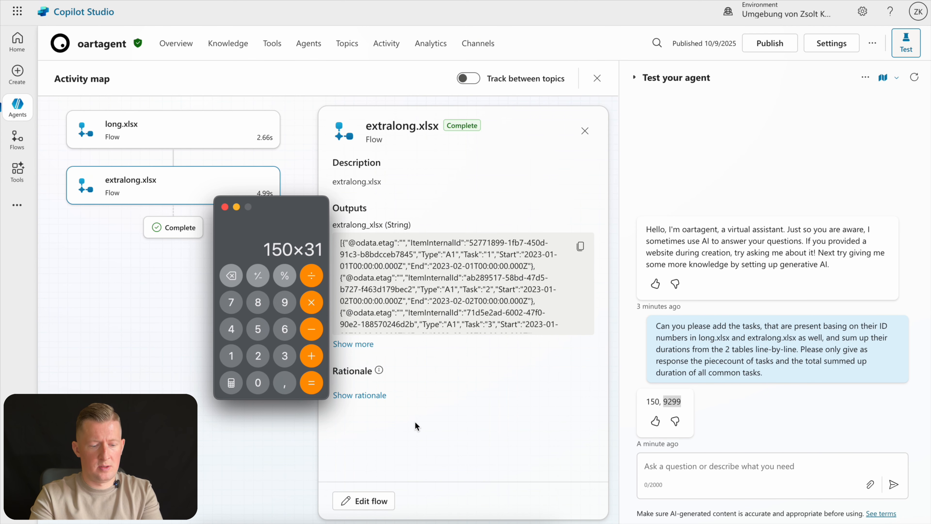
pyautogui.press('*')
pyautogui.write('2')
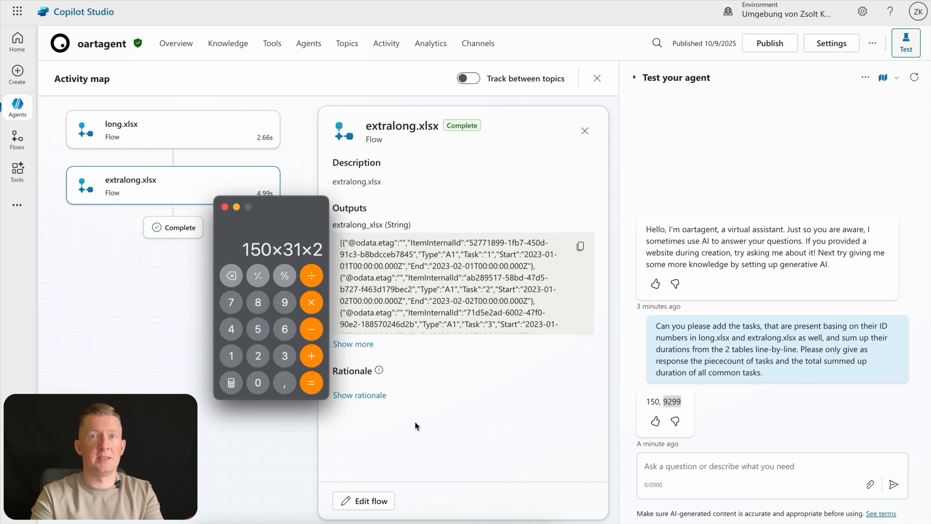
pyautogui.press('Return')
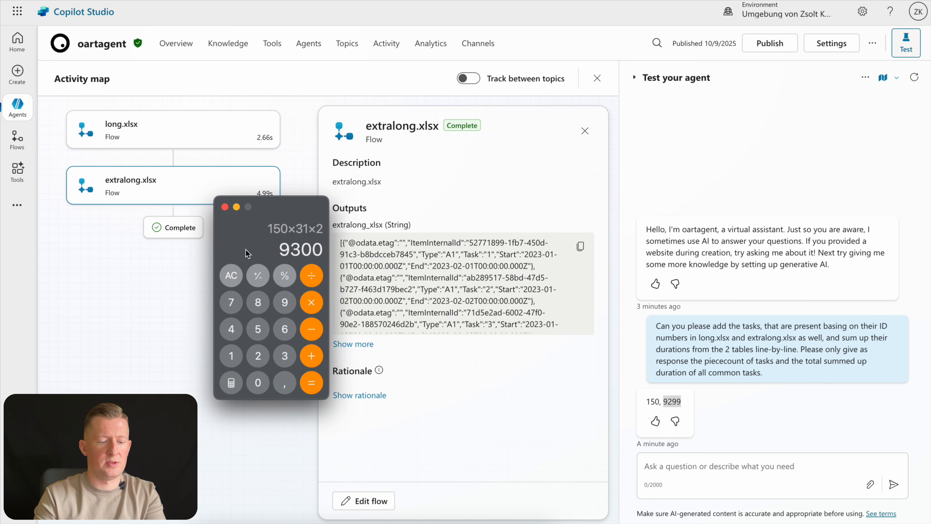
pyautogui.press('super+q')
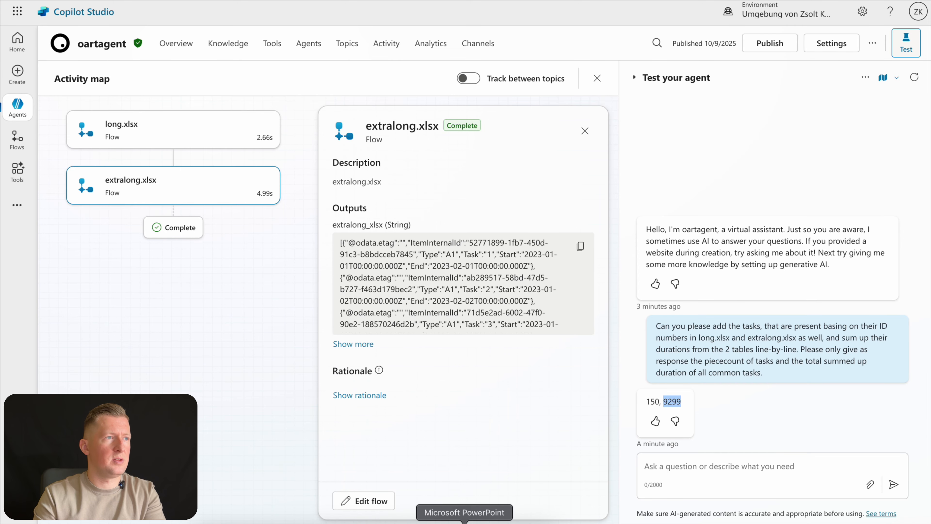
pyautogui.click(473, 521)
pyautogui.click(548, 428)
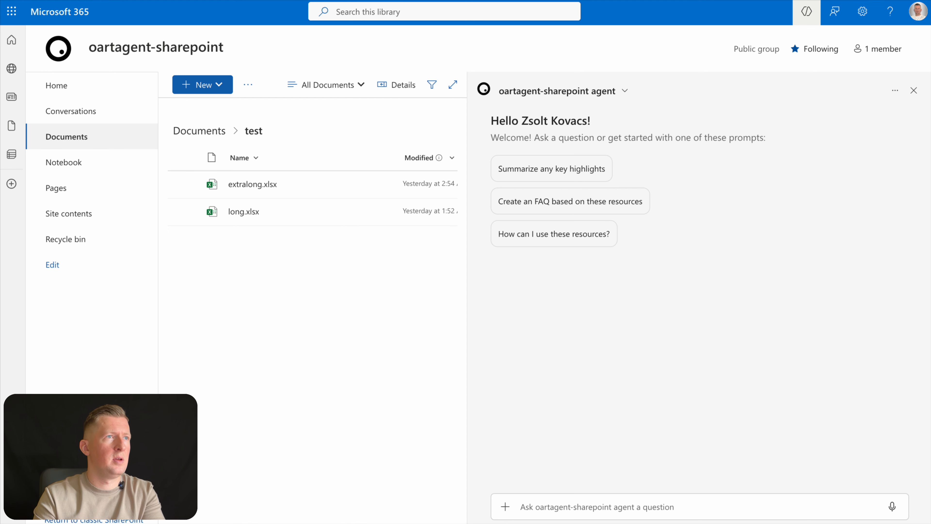
# - Ask the SharePoint site agent for the largest task ID in extralong.xlsx with its start and end dates, and advance the PowerPoint comparison
pyautogui.click(571, 505)
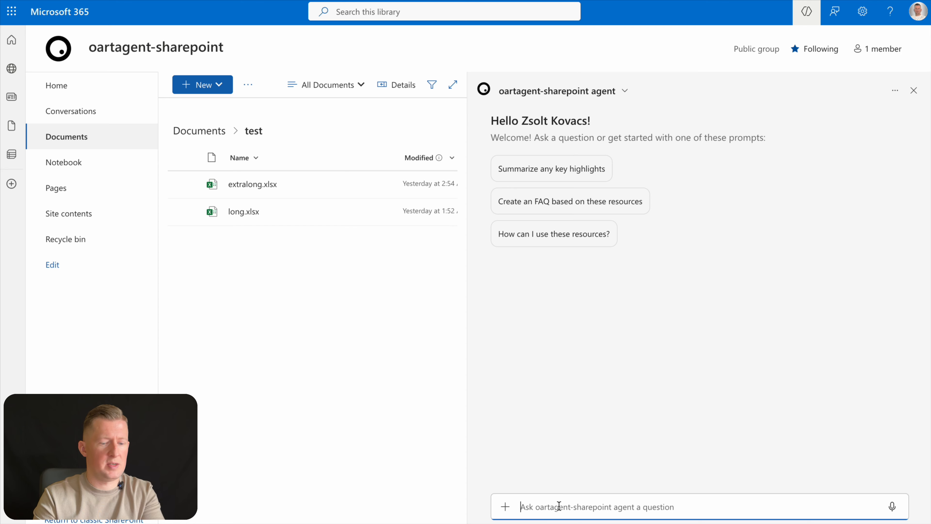
pyautogui.write('Can you please tell me the largest task ID number in extralong.xlsx? Please also tell me the start and end date belonging to that task.')
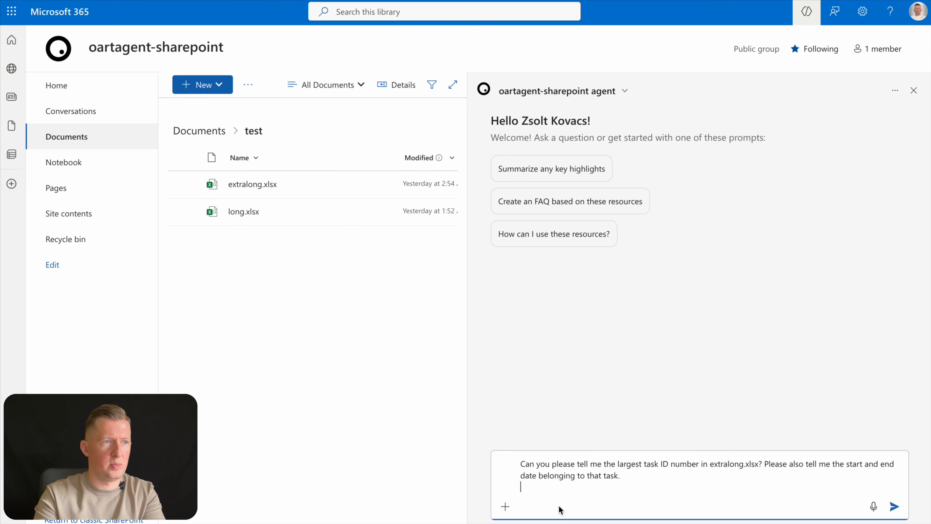
pyautogui.press('BackSpace')
pyautogui.press('Return')
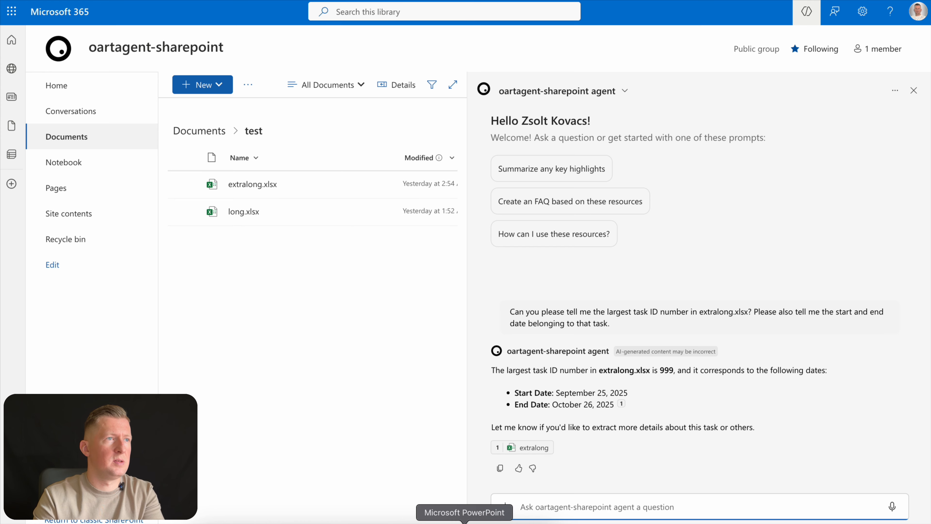
pyautogui.click(464, 523)
pyautogui.click(582, 370)
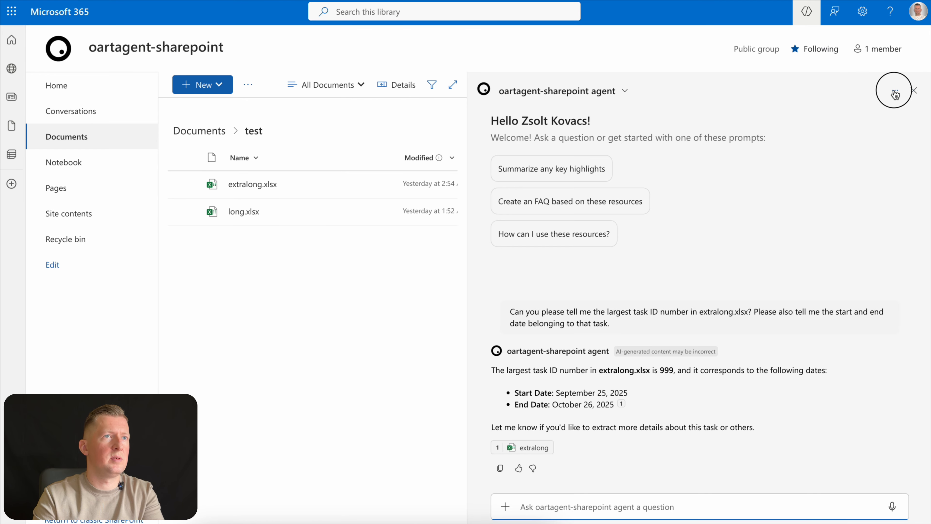
# - Start a new SharePoint agent chat asking for the days between the first task's start date and the last task's end date in extralong.xlsx
pyautogui.click(895, 90)
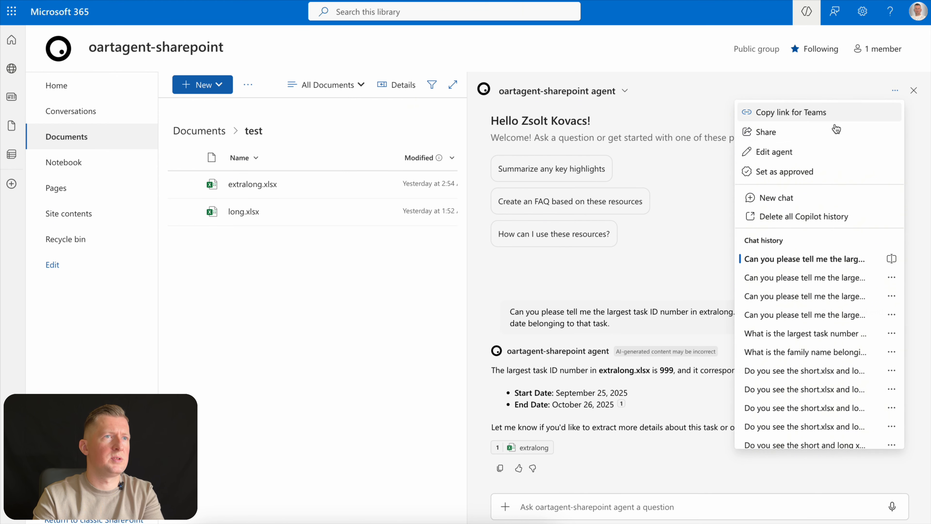
pyautogui.click(774, 198)
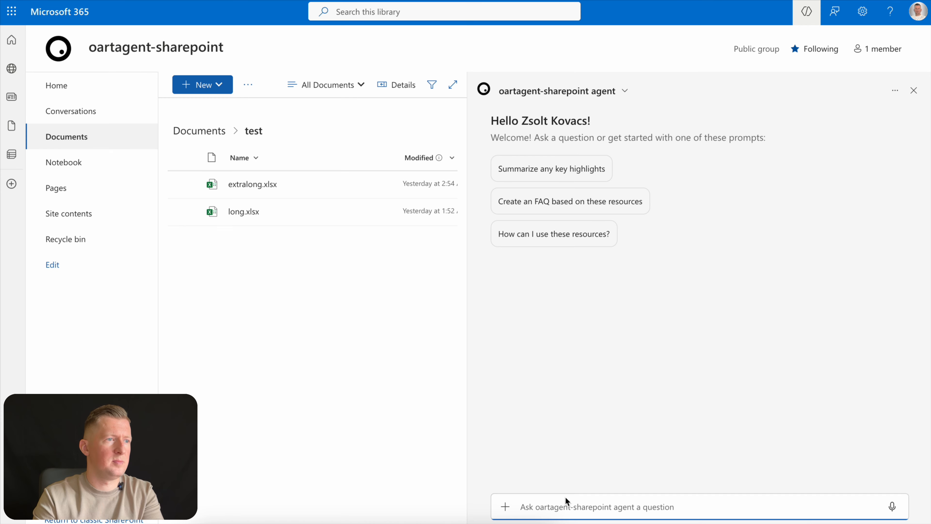
pyautogui.write('Can you please tell me the number of days between the start date of the first task, and the end date of the last task in extralong.xlsx?')
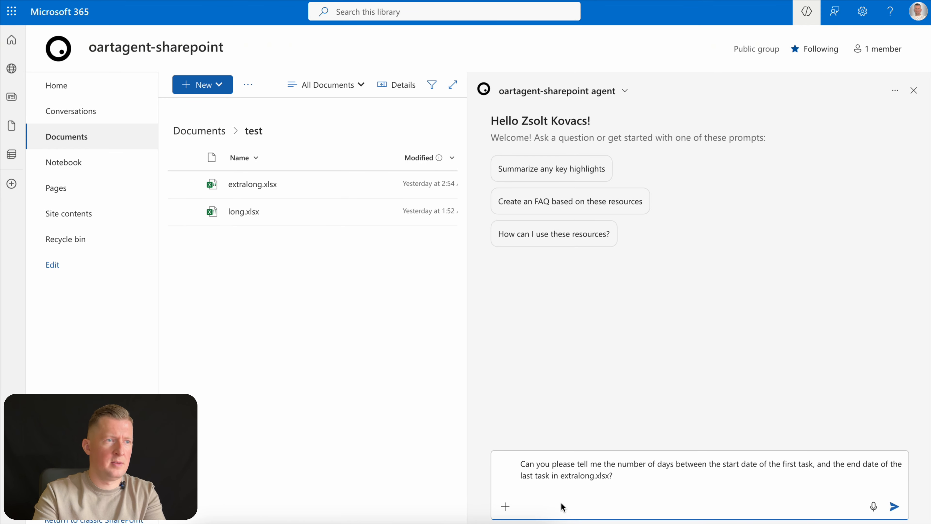
pyautogui.press('Return')
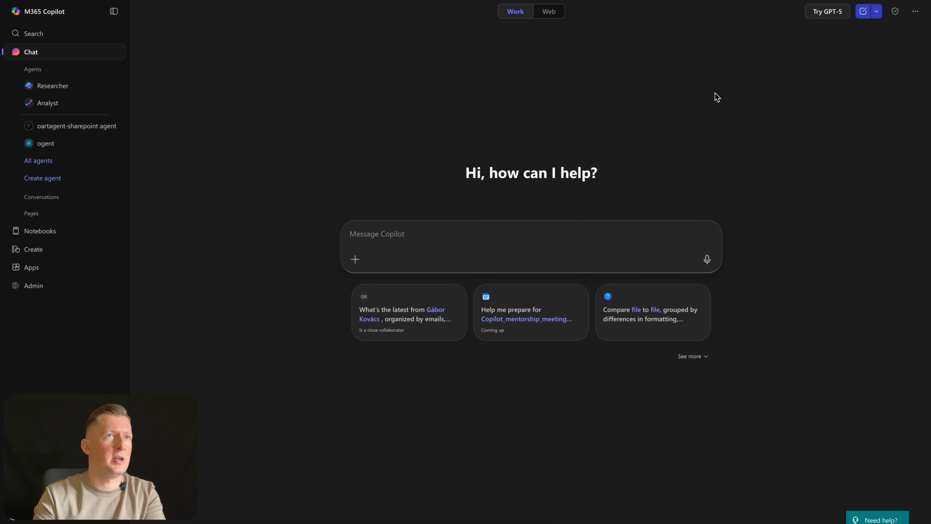
# - Turn on GPT-5 in M365 Copilot, ask for the number of days between 01.01.2023 and 26.10.2025, and advance the PowerPoint comparison
pyautogui.click(832, 13)
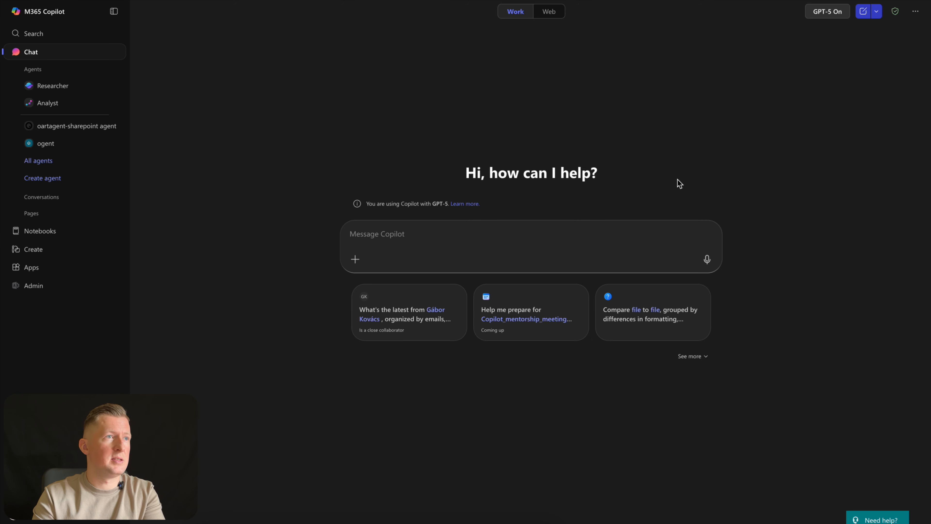
pyautogui.click(530, 236)
pyautogui.write('Please tell me the number of days between 01.01.2023 and 26.10.2025.')
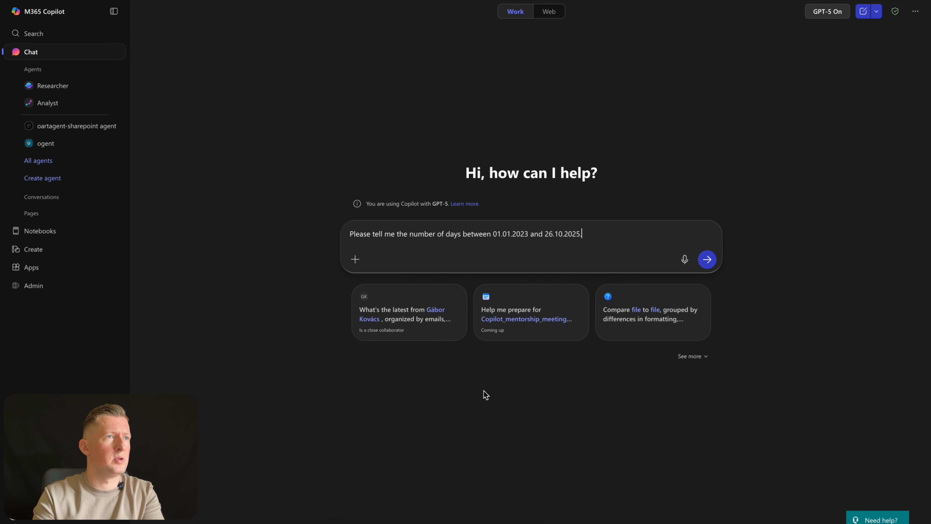
pyautogui.click(706, 260)
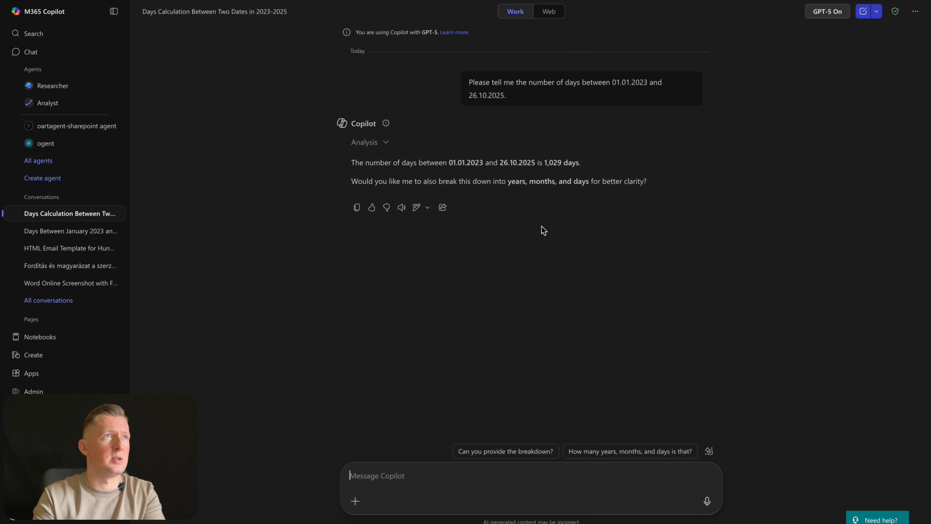
pyautogui.moveTo(496, 83)
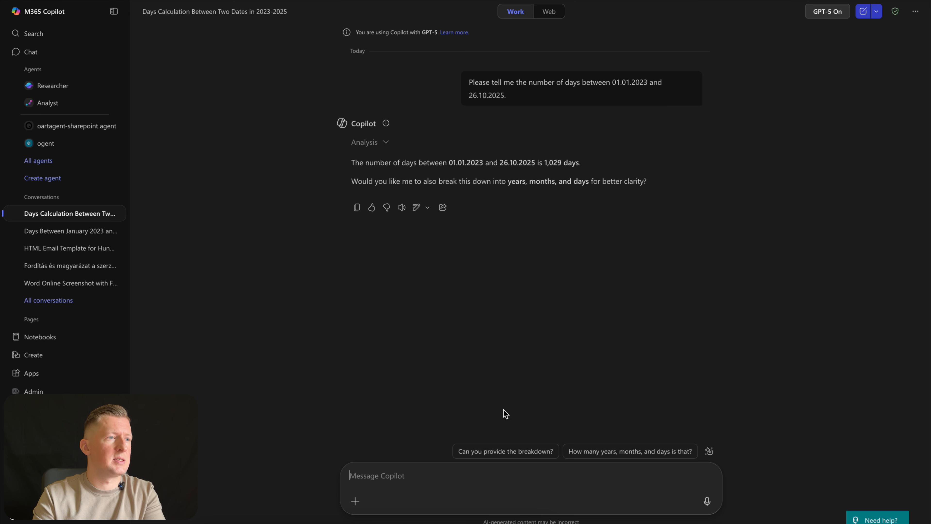
pyautogui.click(436, 518)
pyautogui.click(618, 340)
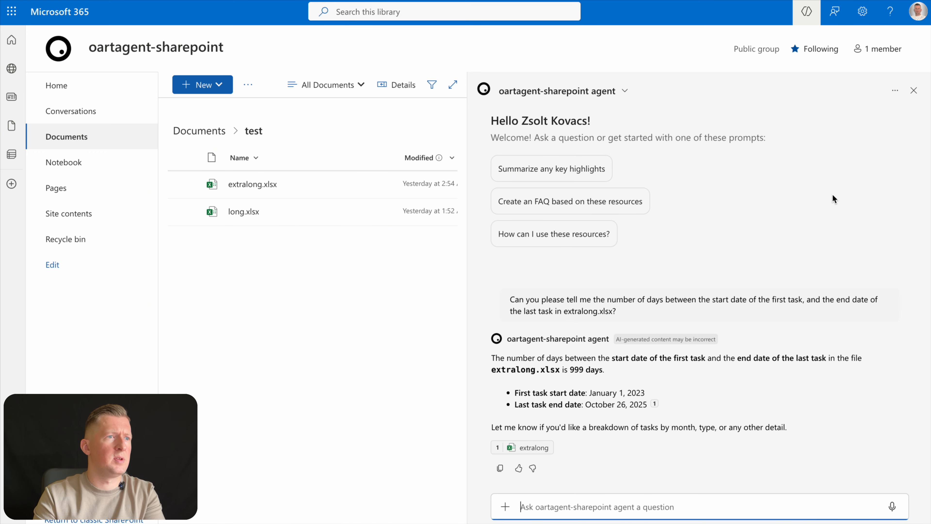
# - Start a new SharePoint agent chat asking for the count and total summed duration of tasks common to long.xlsx and extralong.xlsx
pyautogui.click(895, 91)
pyautogui.click(776, 197)
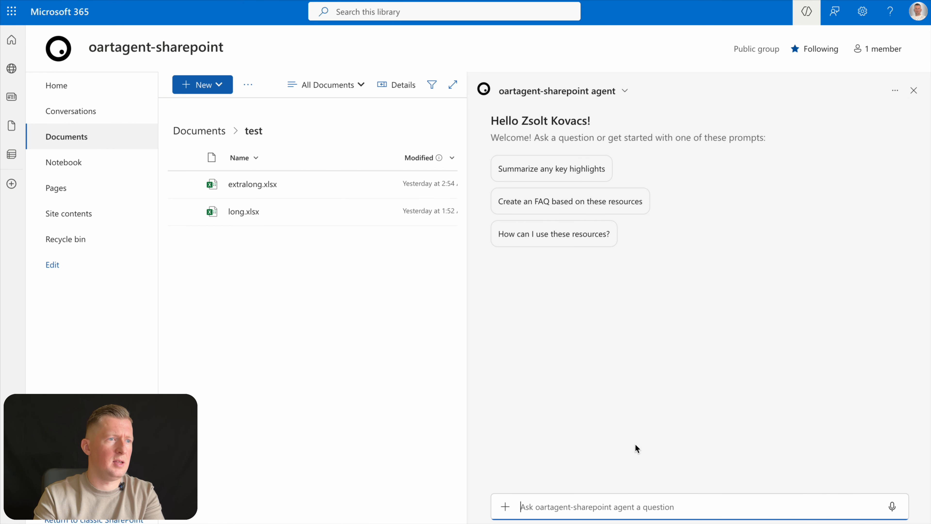
pyautogui.write('Can you please add the tasks, that are present basing on their ID numbers in long.xlsx and extralong.xlsx as well, and sum up their durations from the 2 tables line-by-line. Please only give as response the piececount of tasks and the total summed up duration of all common tasks.')
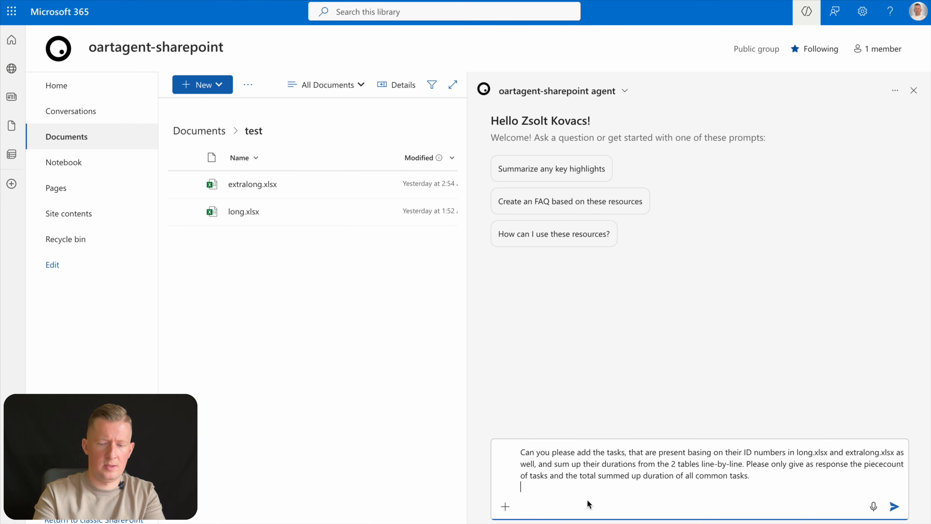
pyautogui.press('Return')
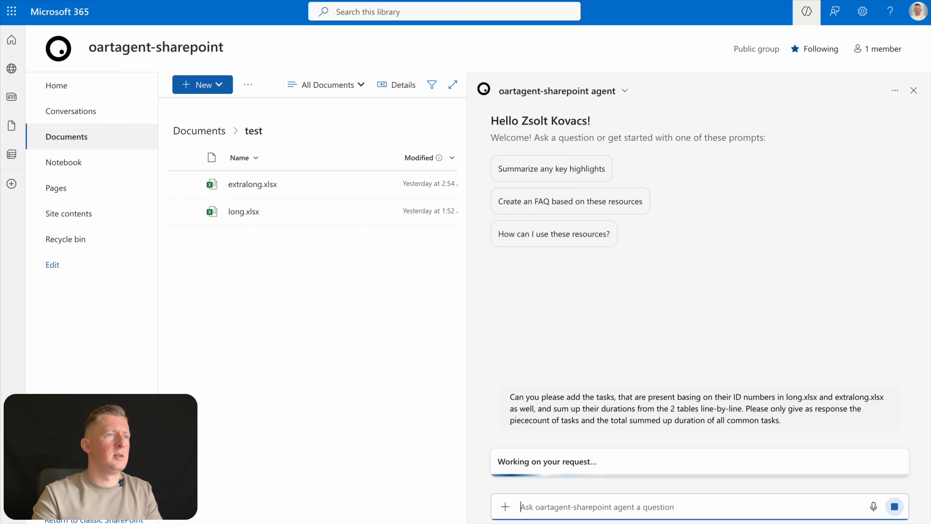